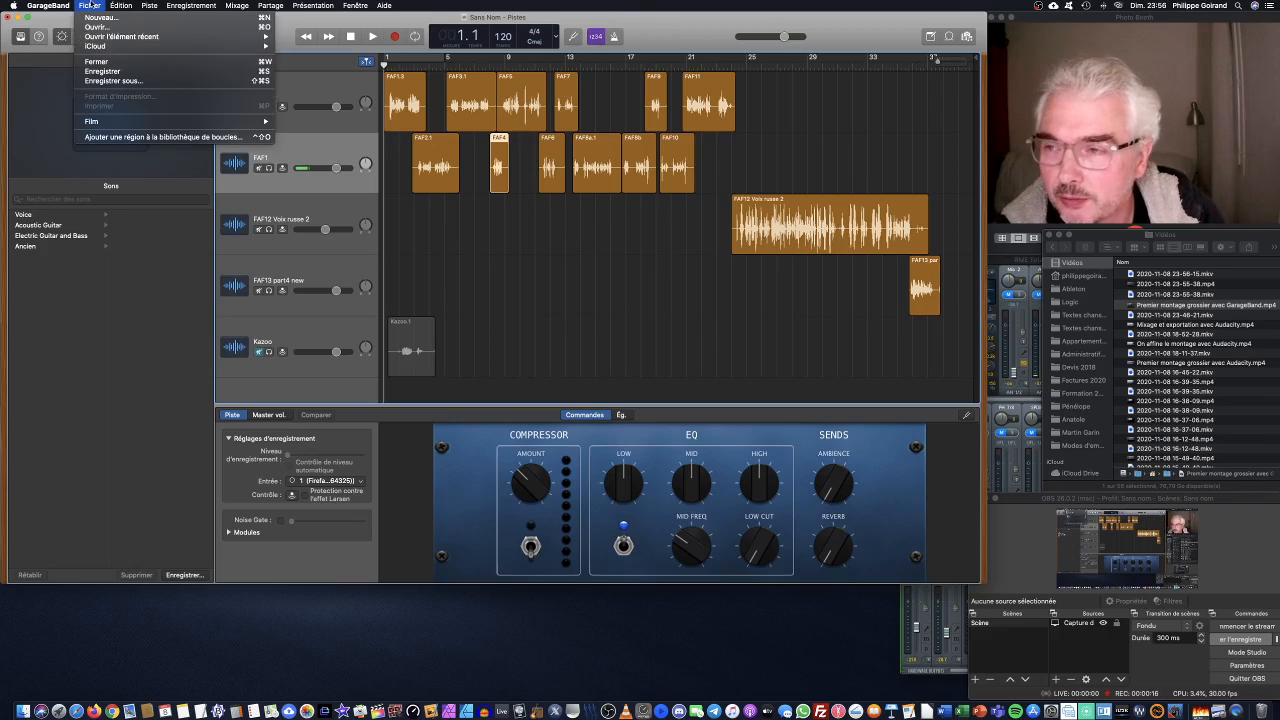
Step: Save the project as FAF 1.band in the GarageBand folder
{"action": "left_click", "coordinate": [132, 81]}
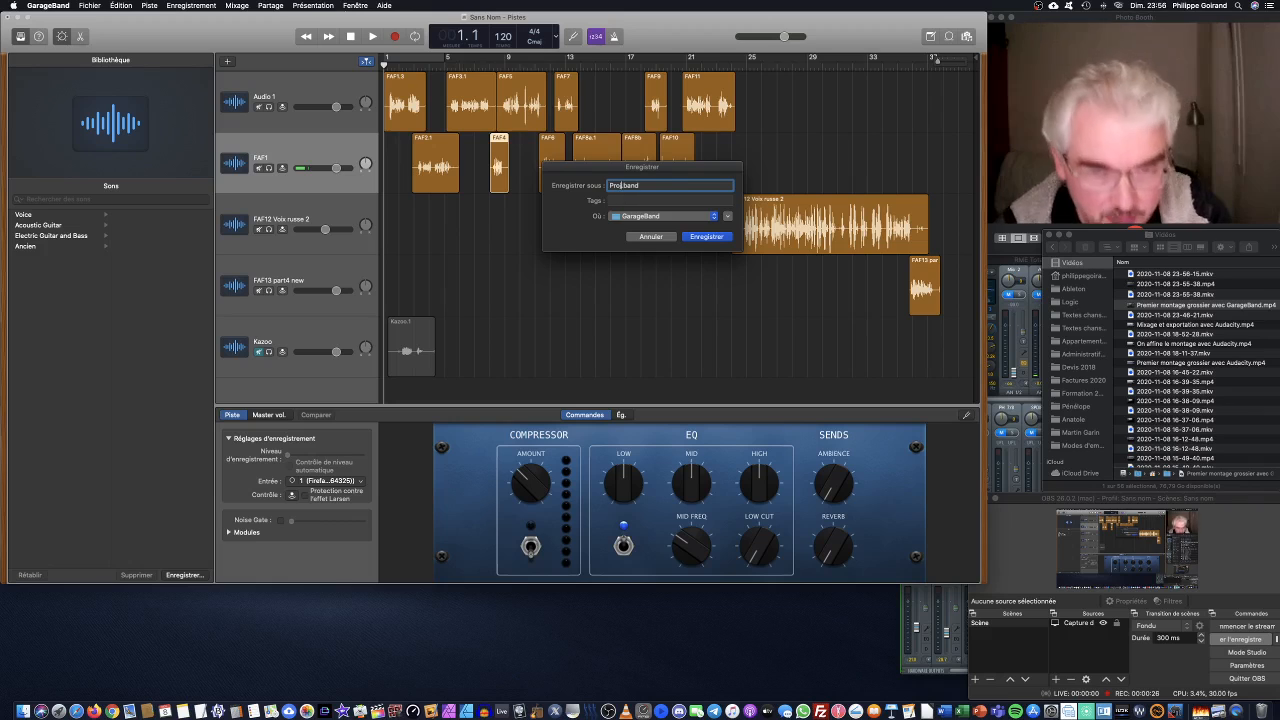
{"action": "key", "text": "BackSpace"}
{"action": "type", "text": "FAF"}
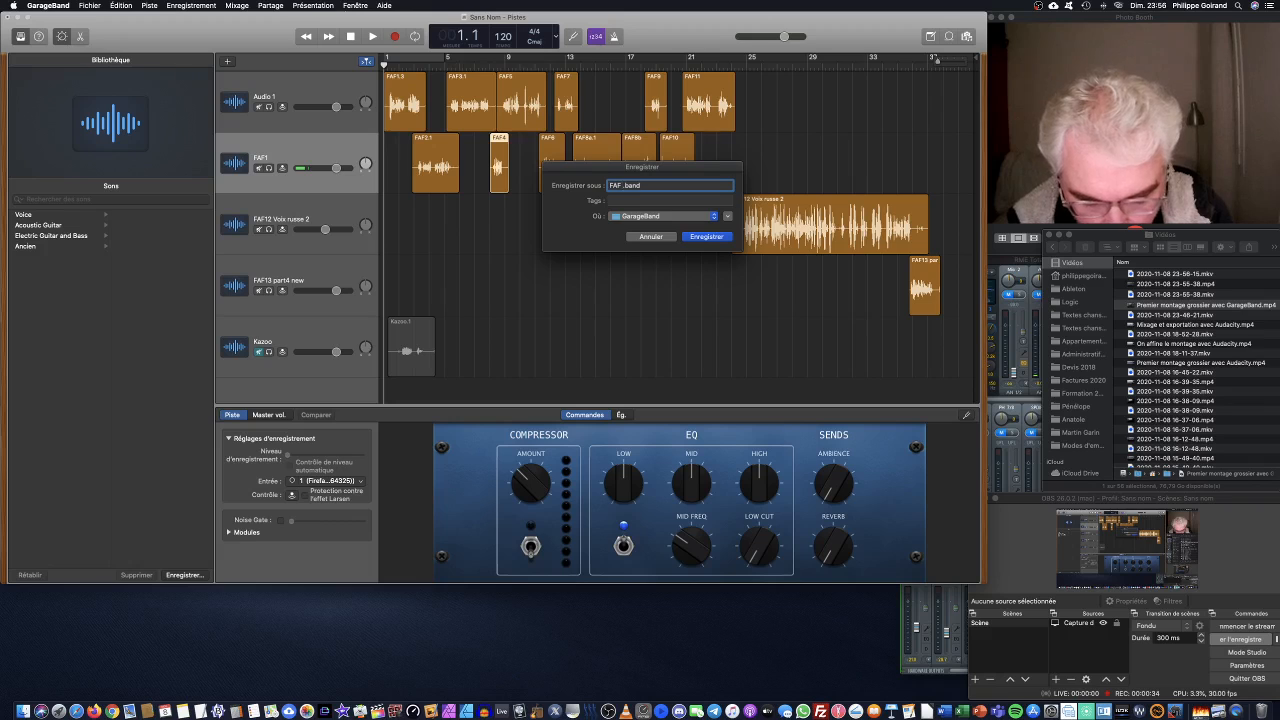
{"action": "type", "text": "1"}
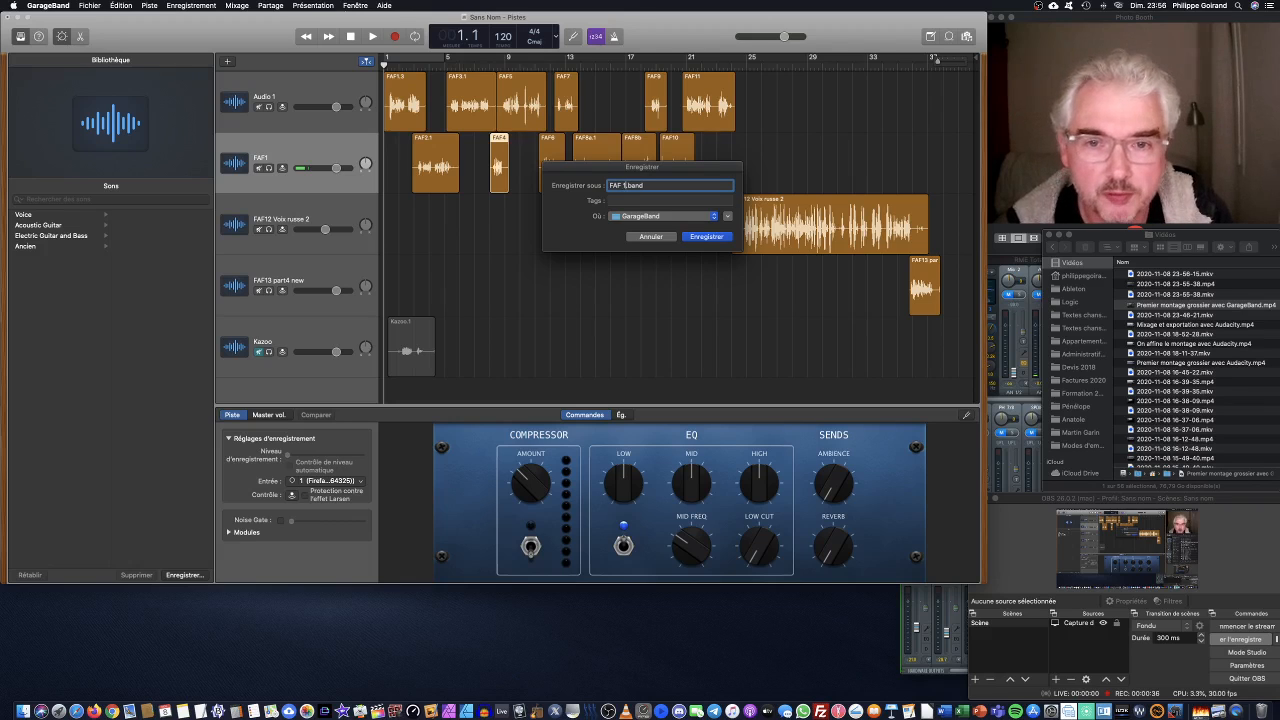
{"action": "left_click", "coordinate": [664, 216]}
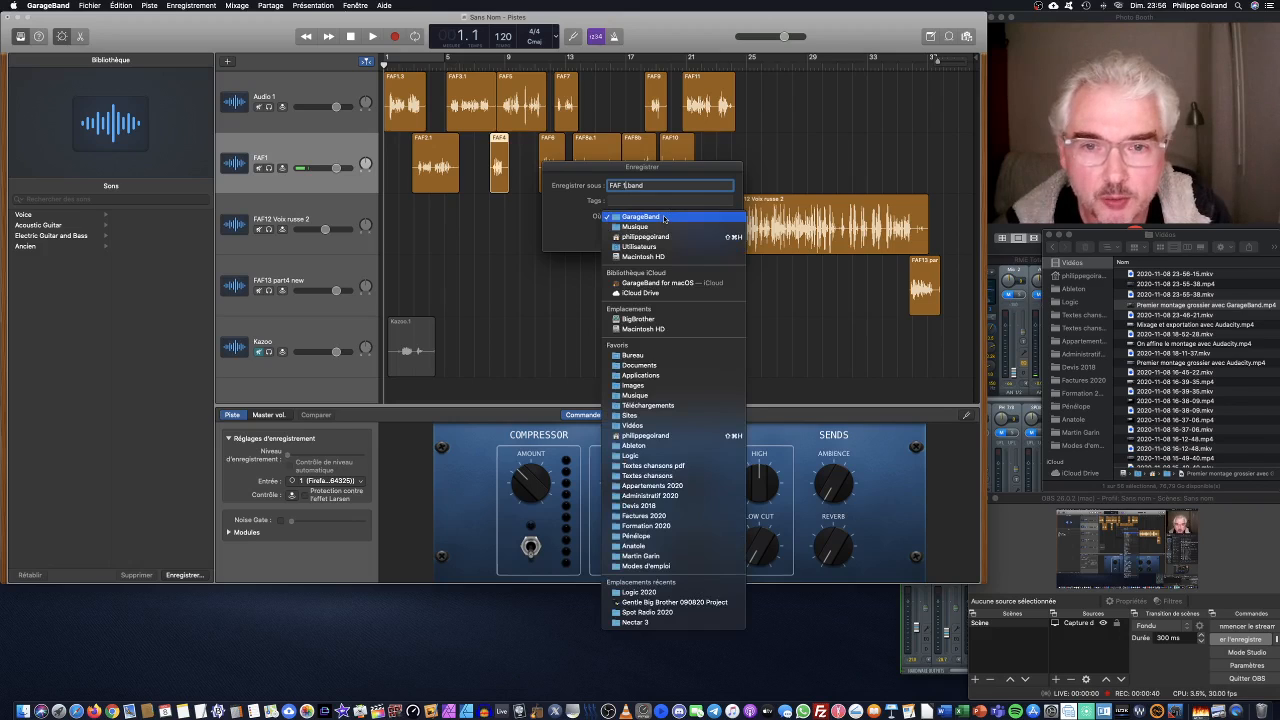
{"action": "left_click", "coordinate": [664, 217]}
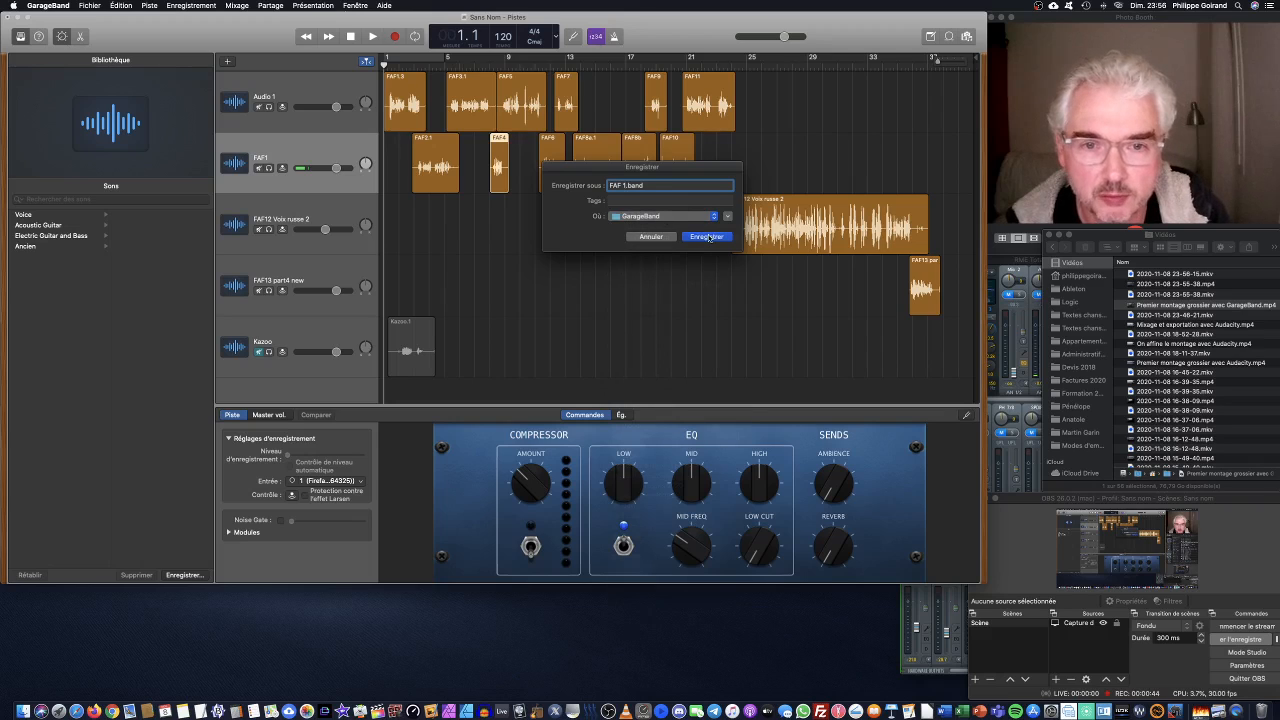
{"action": "left_click", "coordinate": [708, 237]}
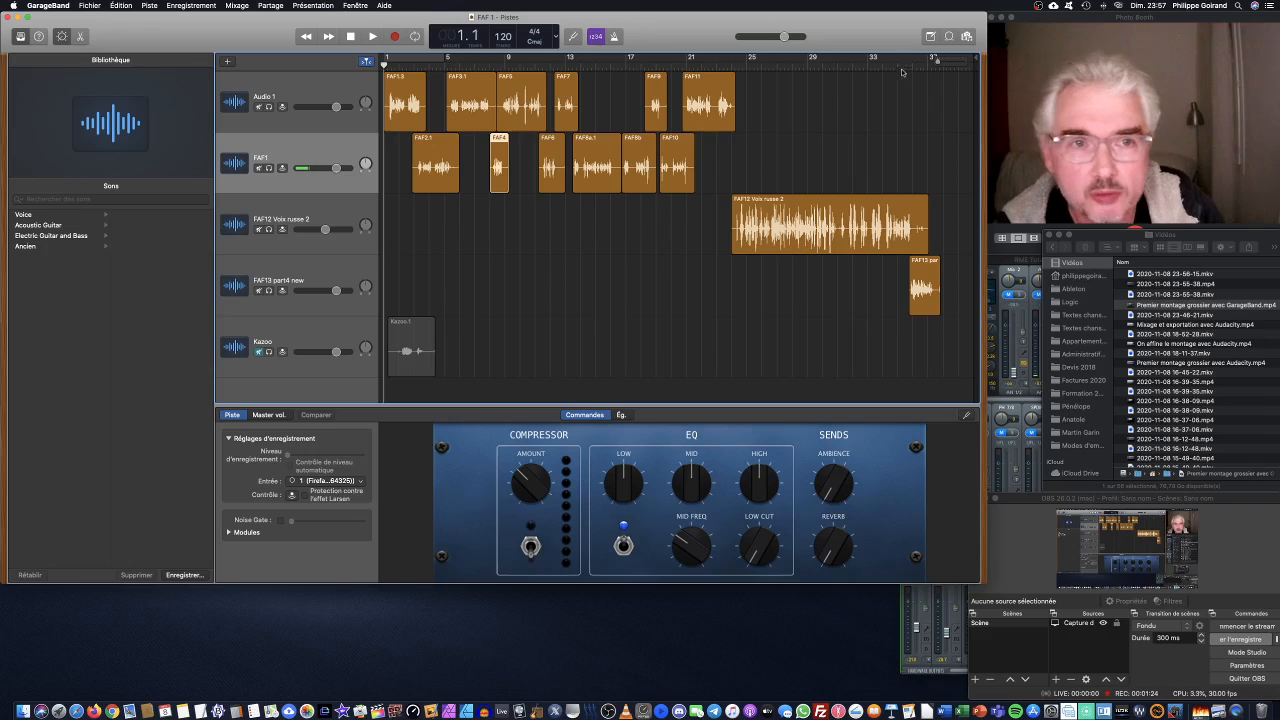
Step: Trim the silent start of the first region on the Audio 1 track to just before the voice begins
{"action": "left_click_drag", "start_coordinate": [938, 62], "coordinate": [947, 62]}
{"action": "scroll", "coordinate": [739, 149], "scroll_direction": "left", "scroll_amount": 5}
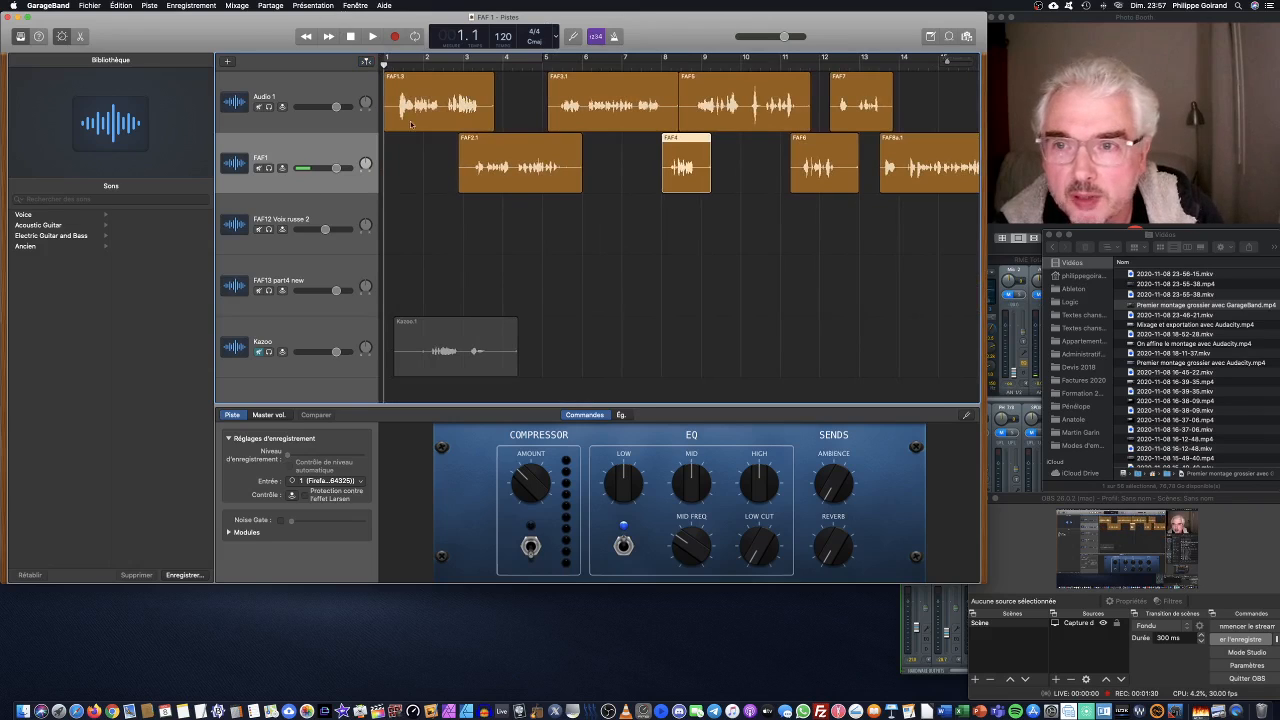
{"action": "left_click", "coordinate": [416, 84]}
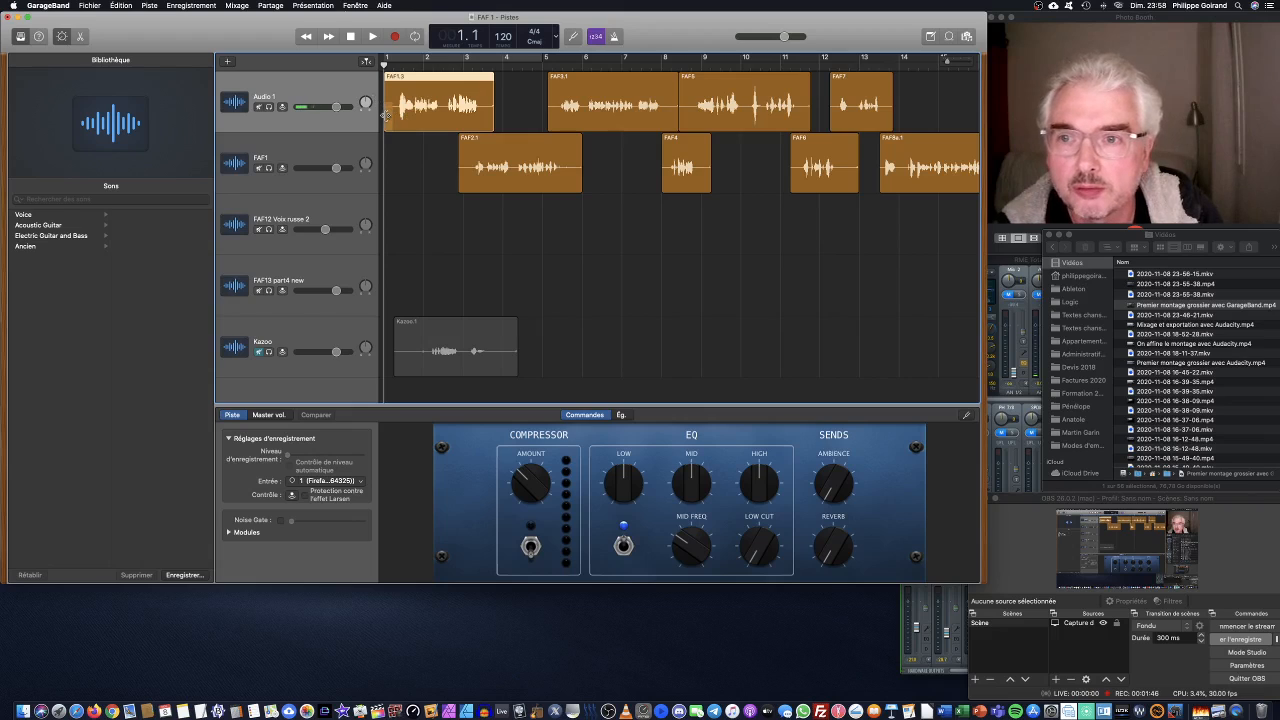
{"action": "left_click_drag", "start_coordinate": [386, 114], "coordinate": [396, 113]}
{"action": "left_click_drag", "start_coordinate": [948, 63], "coordinate": [957, 62]}
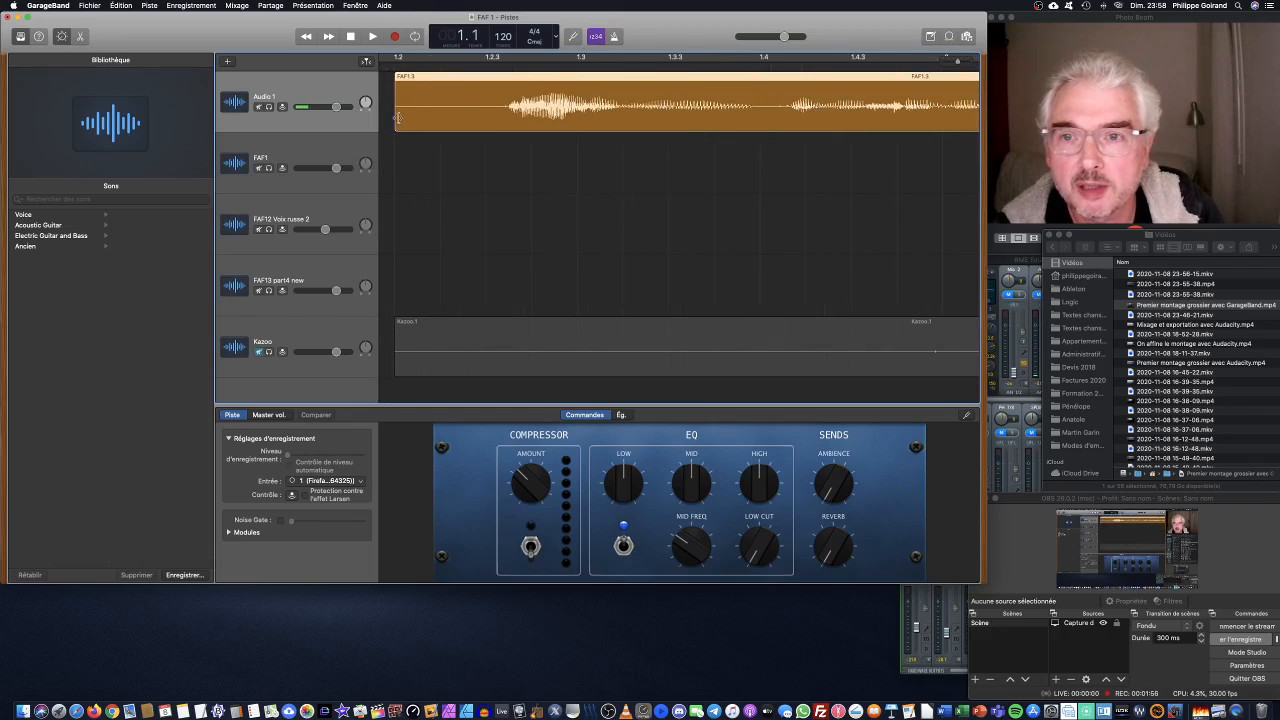
{"action": "left_click_drag", "start_coordinate": [397, 116], "coordinate": [451, 117]}
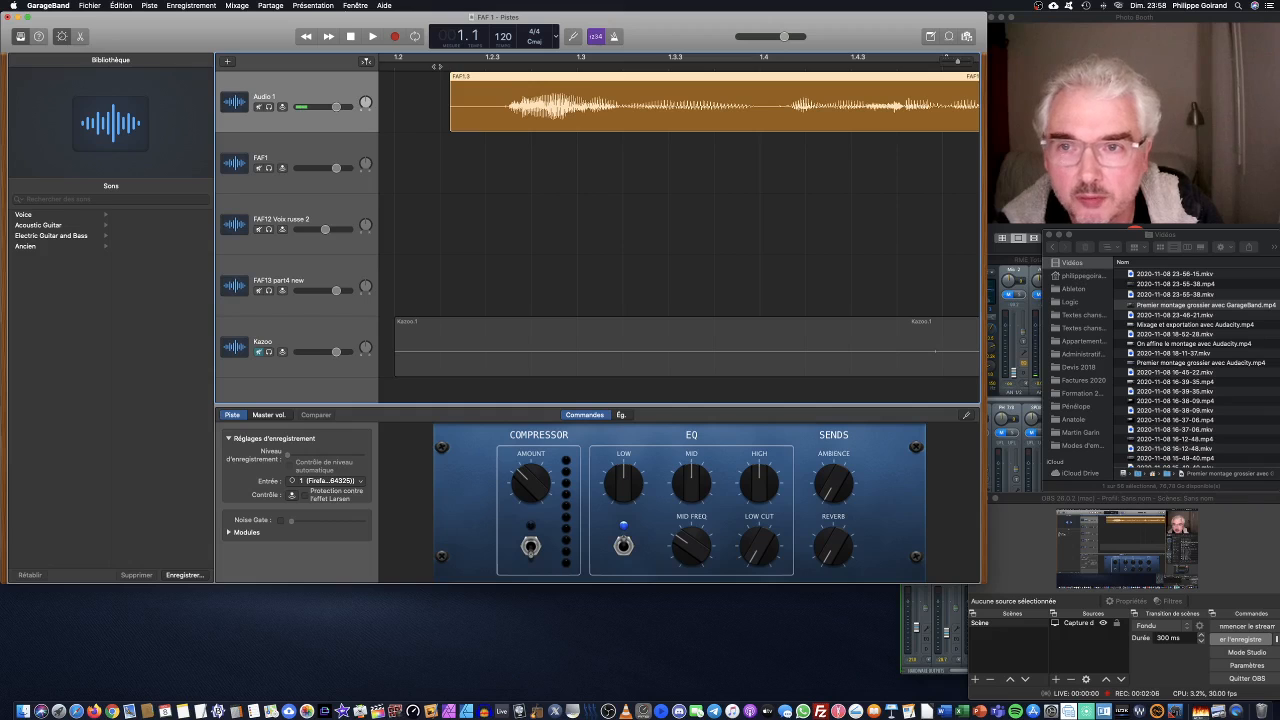
Step: Play the opening of the first Audio 1 region from just before its trimmed start to check the cut and the pauses
{"action": "key", "text": "space"}
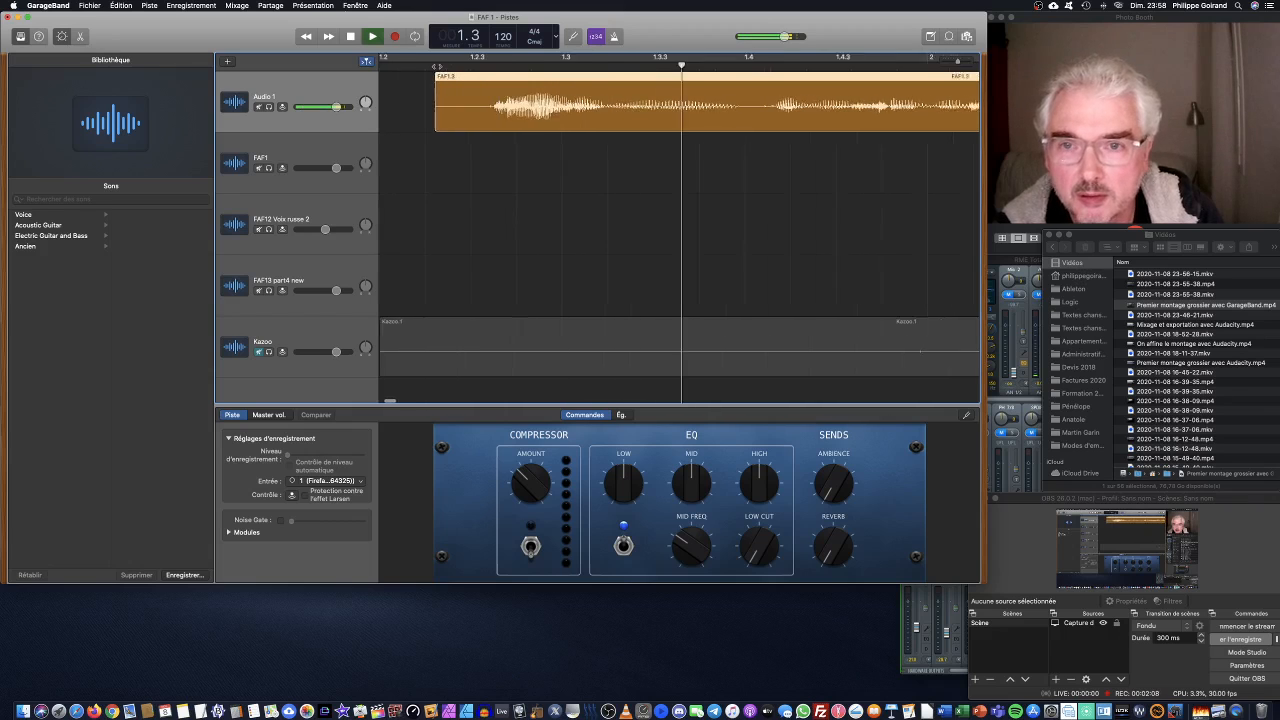
{"action": "key", "text": "space"}
{"action": "scroll", "coordinate": [487, 110], "scroll_direction": "left", "scroll_amount": 10}
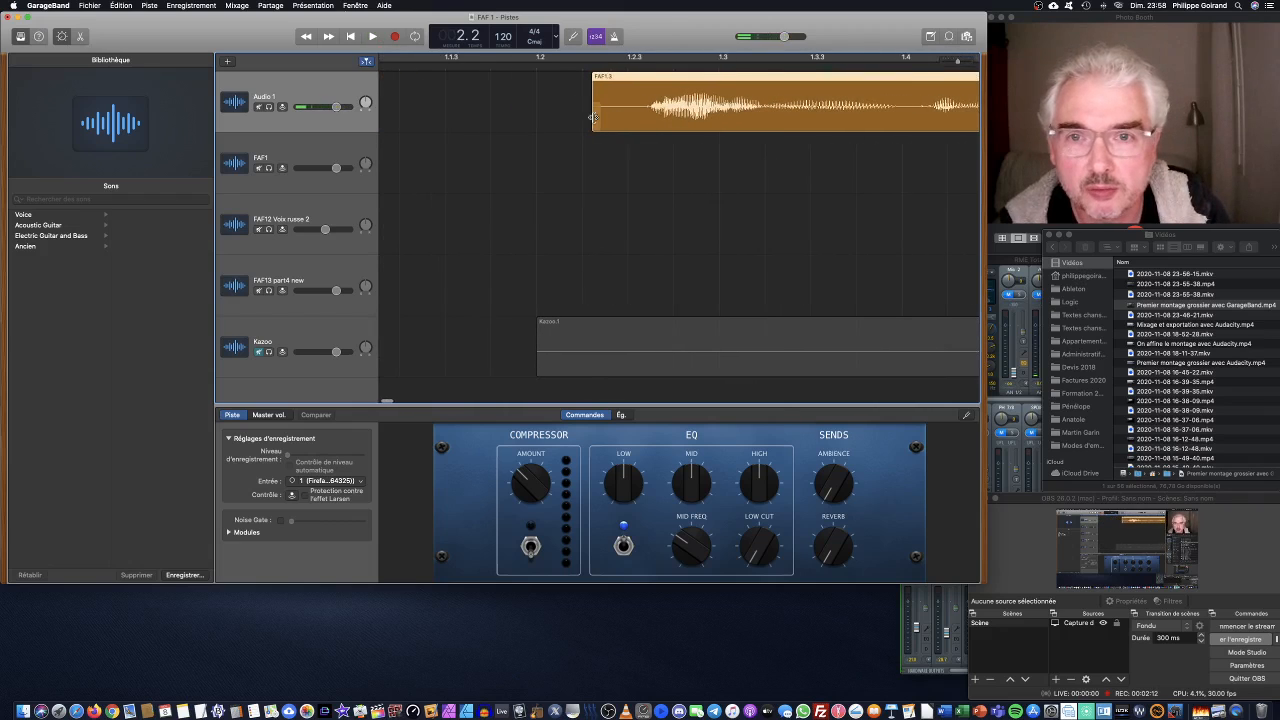
{"action": "left_click_drag", "start_coordinate": [591, 118], "coordinate": [590, 118]}
{"action": "scroll", "coordinate": [514, 121], "scroll_direction": "right", "scroll_amount": 5}
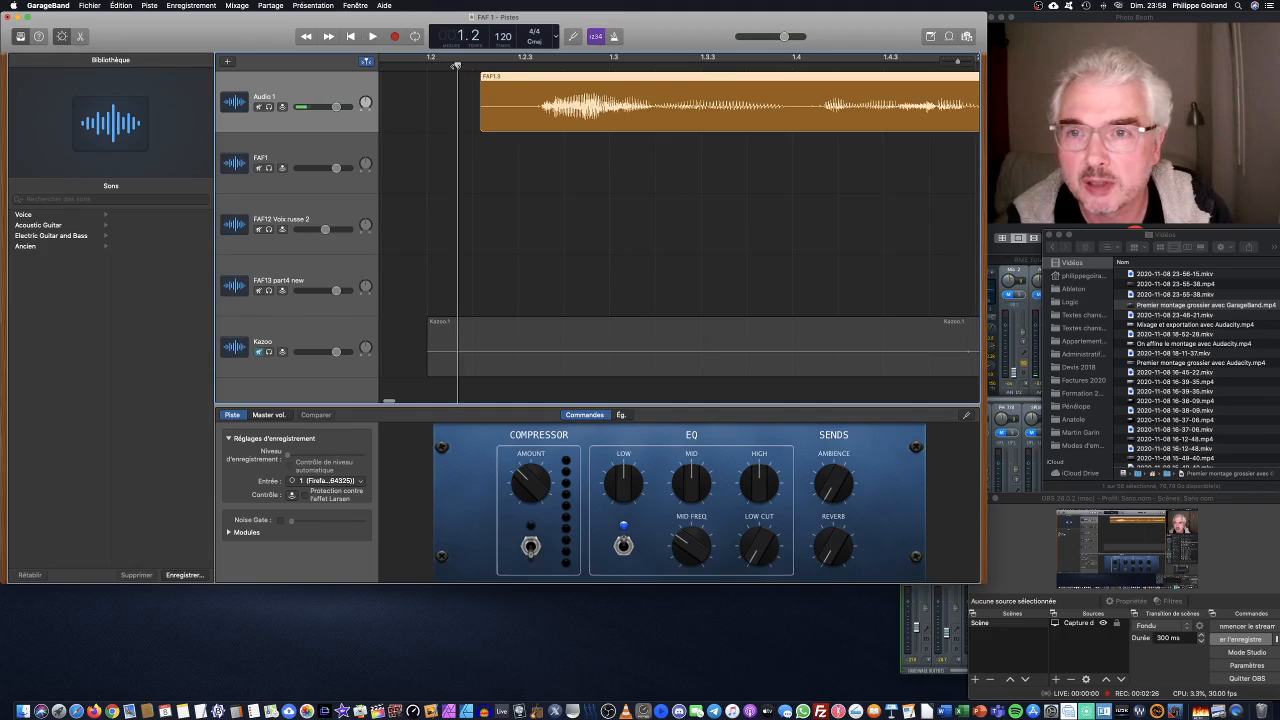
{"action": "left_click", "coordinate": [372, 37]}
{"action": "left_click", "coordinate": [372, 37]}
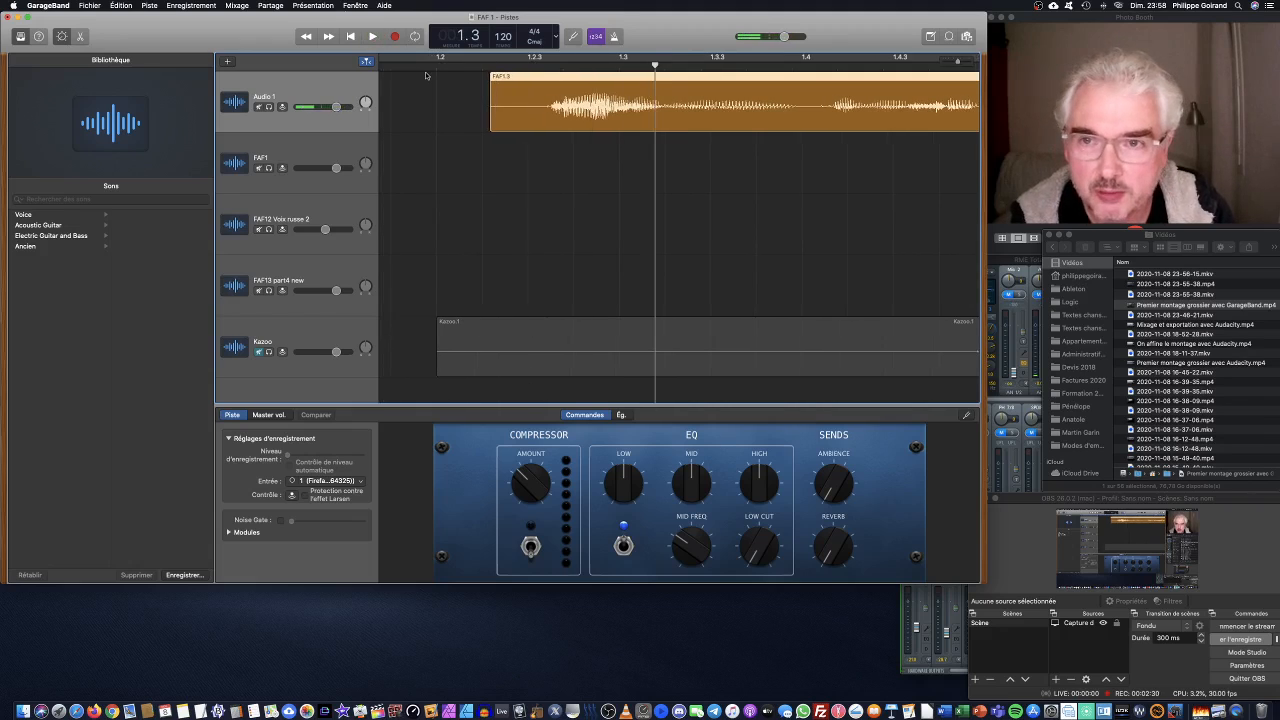
{"action": "key", "text": "space"}
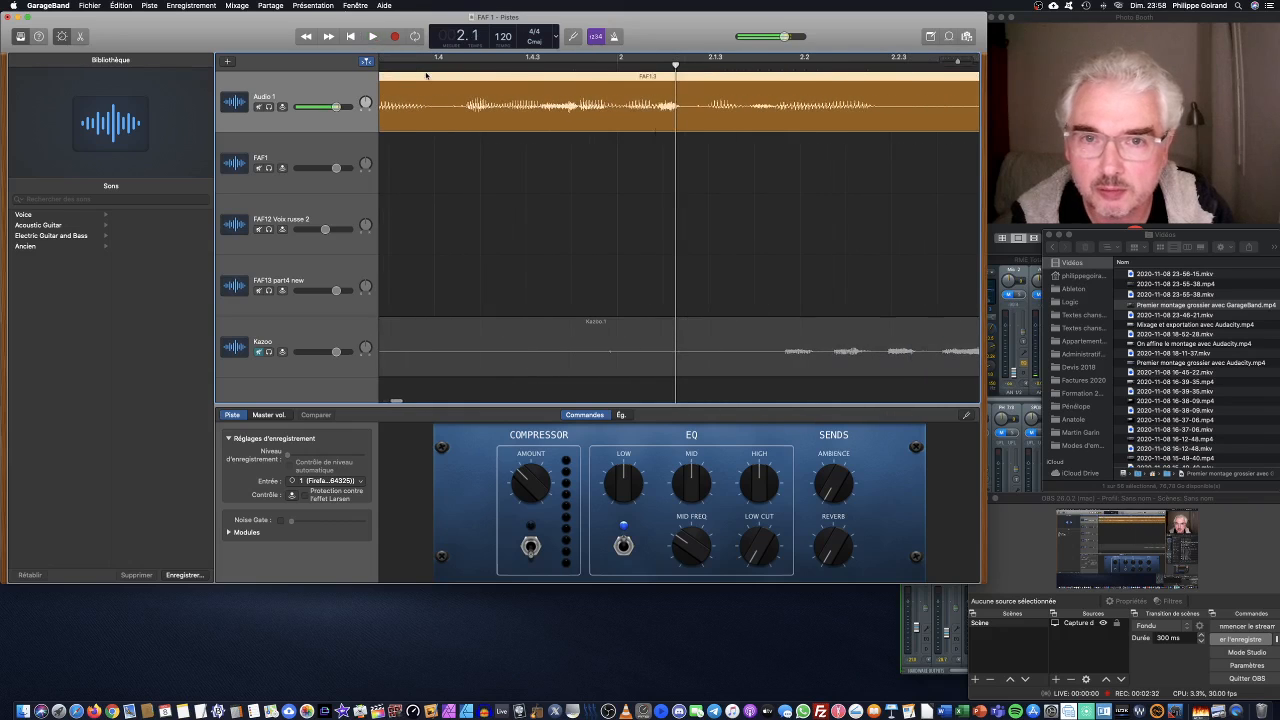
{"action": "scroll", "coordinate": [460, 80], "scroll_direction": "left", "scroll_amount": 10}
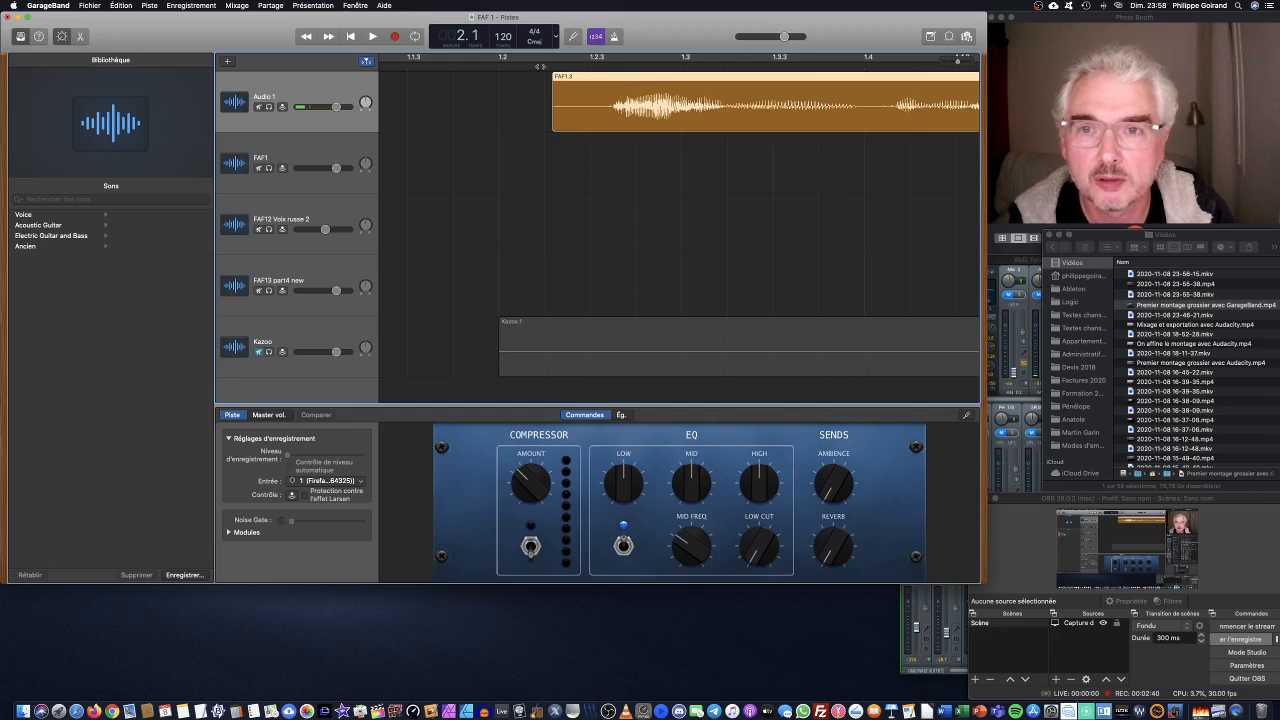
{"action": "left_click", "coordinate": [541, 66]}
{"action": "key", "text": "space"}
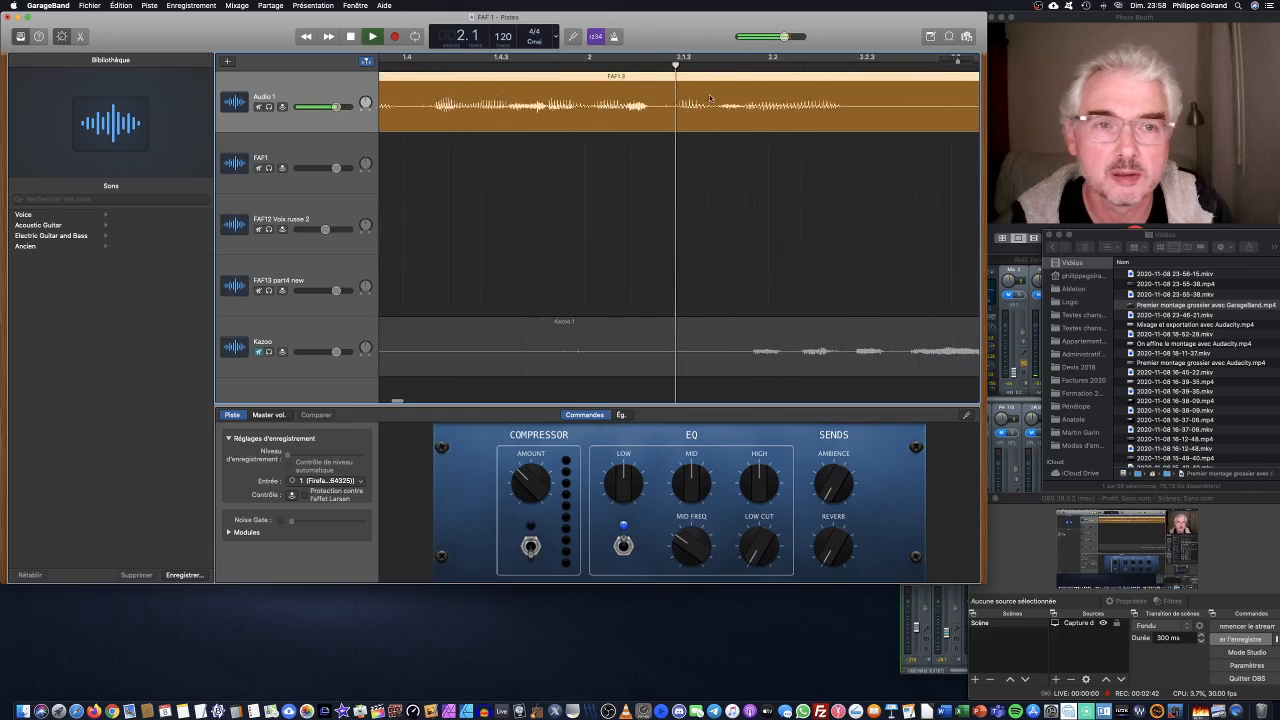
{"action": "key", "text": "space"}
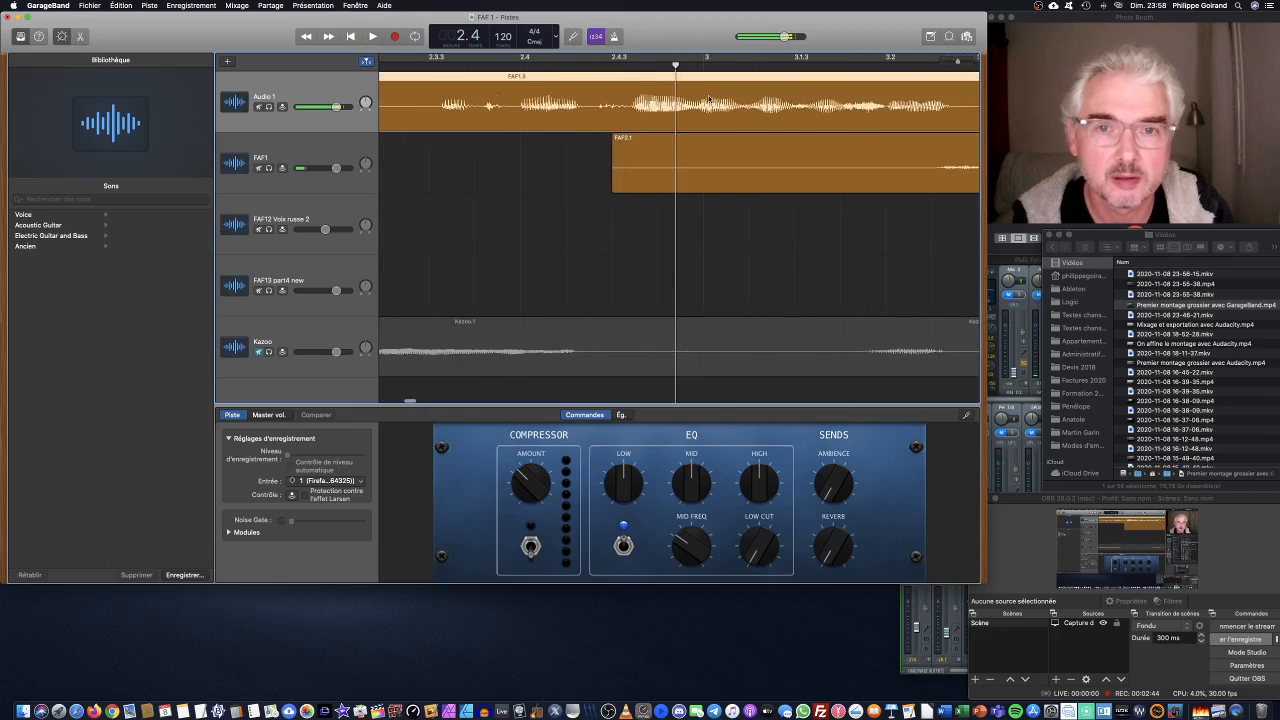
Step: Split the first Audio 1 region at the playhead, placed at about 2.3 in the silence between the two phrases
{"action": "scroll", "coordinate": [708, 98], "scroll_direction": "left", "scroll_amount": 10}
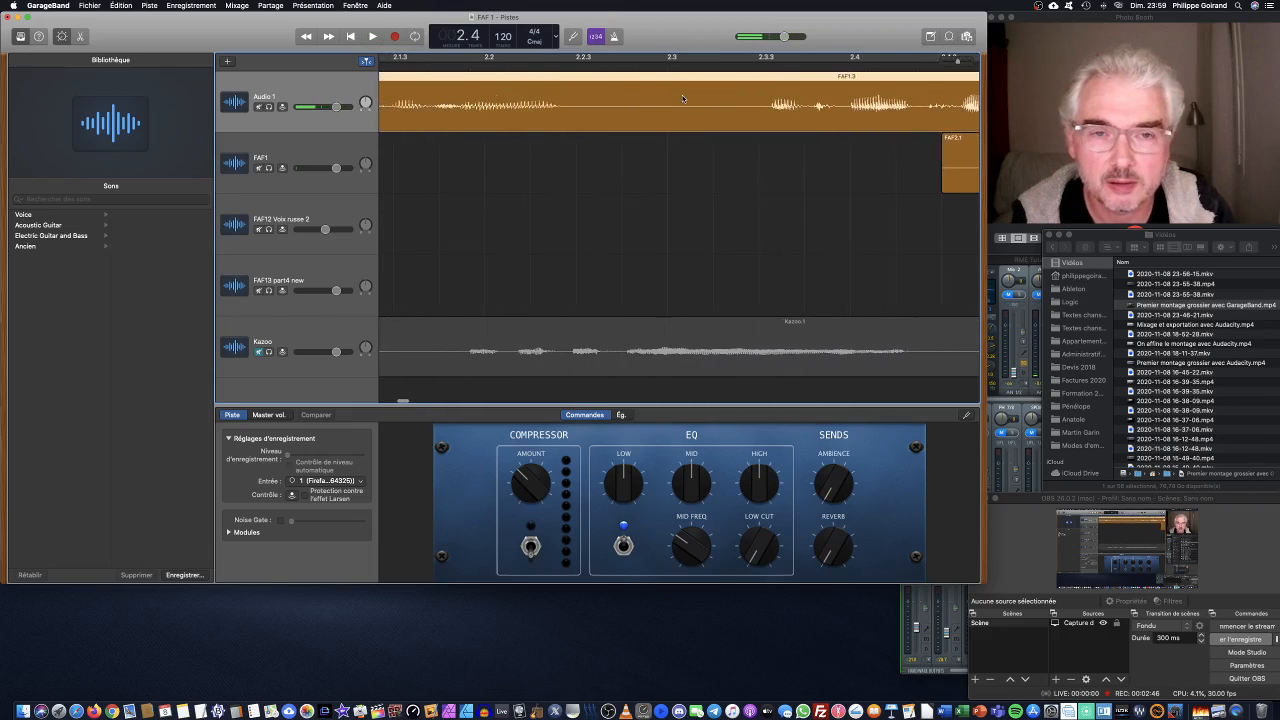
{"action": "scroll", "coordinate": [683, 99], "scroll_direction": "right", "scroll_amount": 2}
{"action": "scroll", "coordinate": [683, 99], "scroll_direction": "left", "scroll_amount": 2}
{"action": "scroll", "coordinate": [683, 99], "scroll_direction": "right", "scroll_amount": 2}
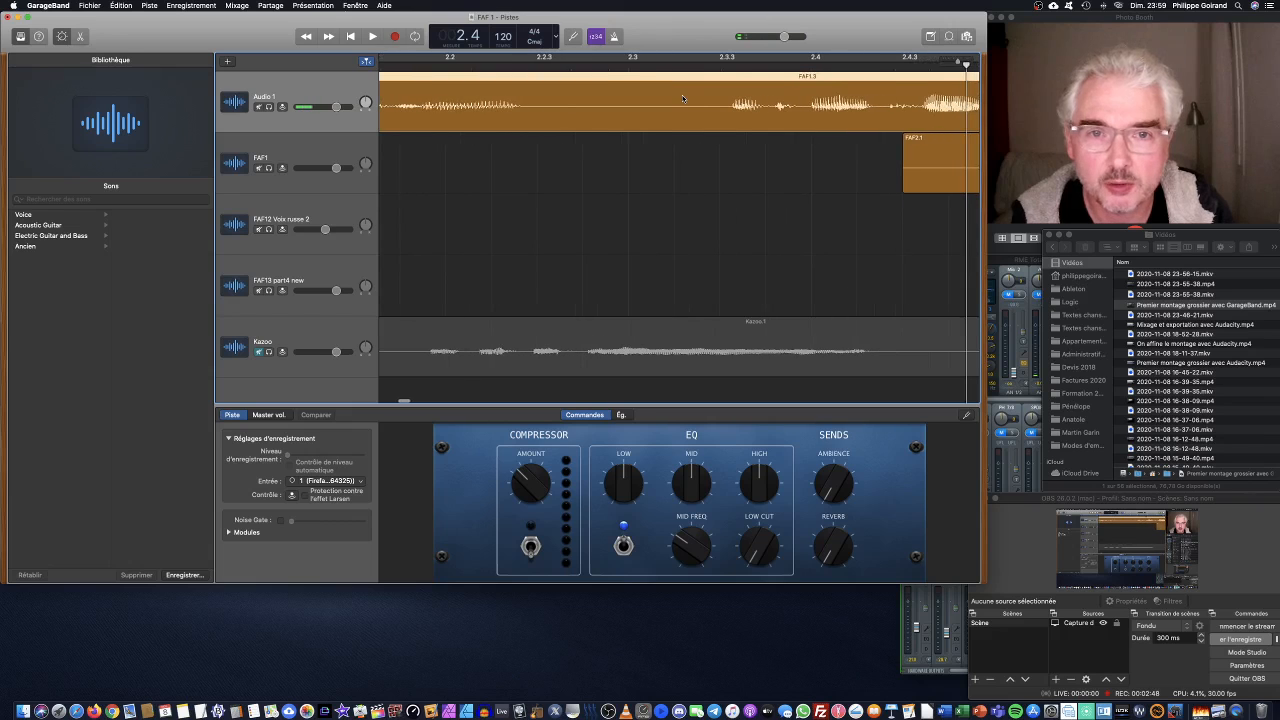
{"action": "left_click_drag", "start_coordinate": [958, 62], "coordinate": [954, 62]}
{"action": "scroll", "coordinate": [783, 111], "scroll_direction": "right", "scroll_amount": 5}
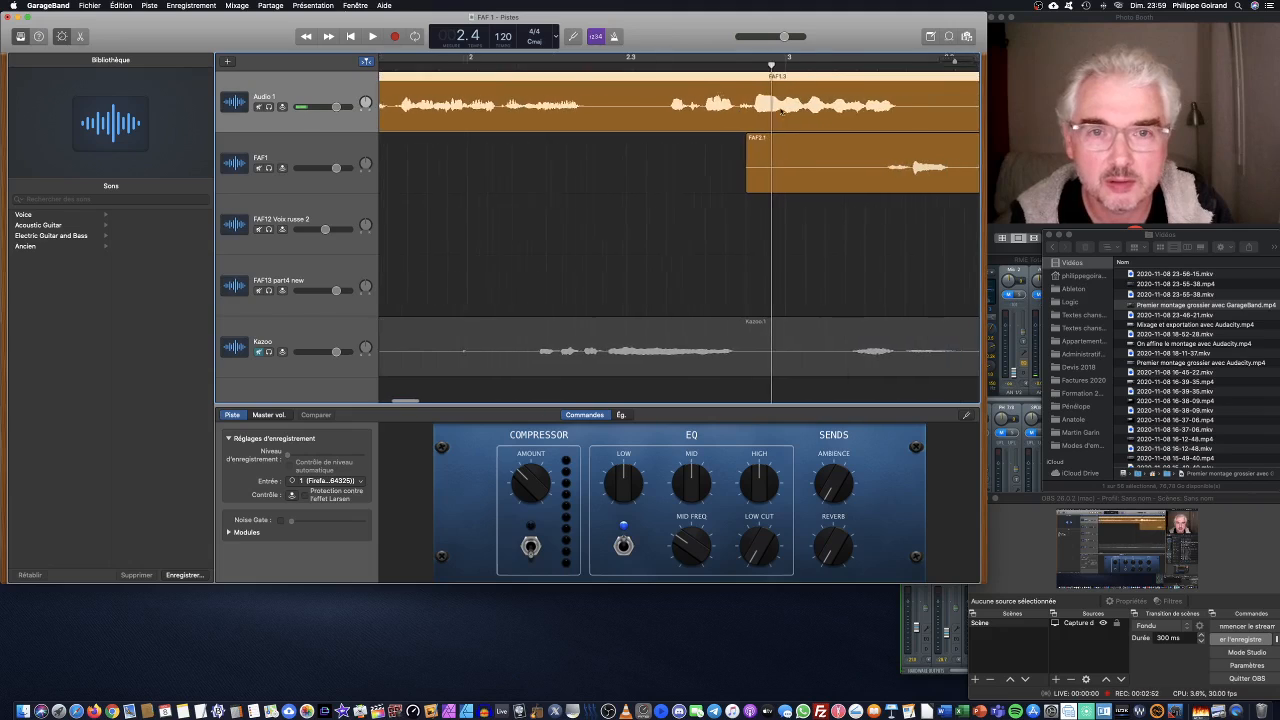
{"action": "scroll", "coordinate": [781, 111], "scroll_direction": "right", "scroll_amount": 2}
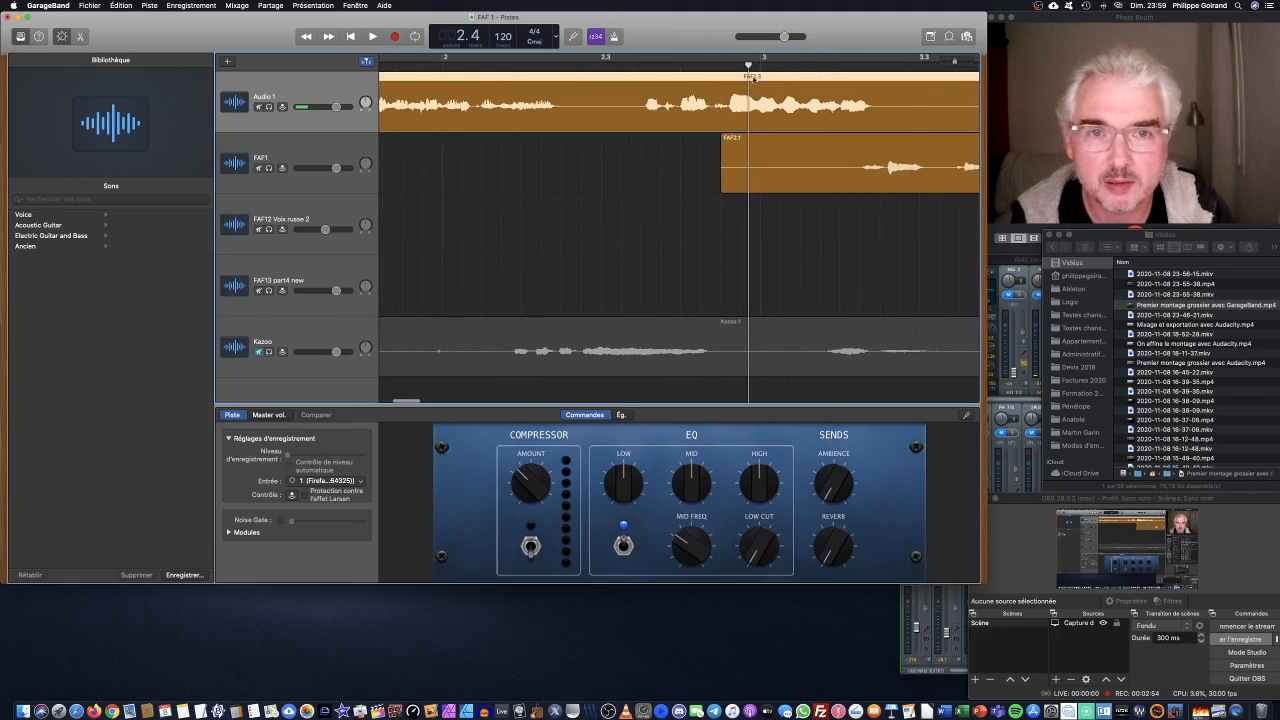
{"action": "left_click_drag", "start_coordinate": [748, 64], "coordinate": [600, 64]}
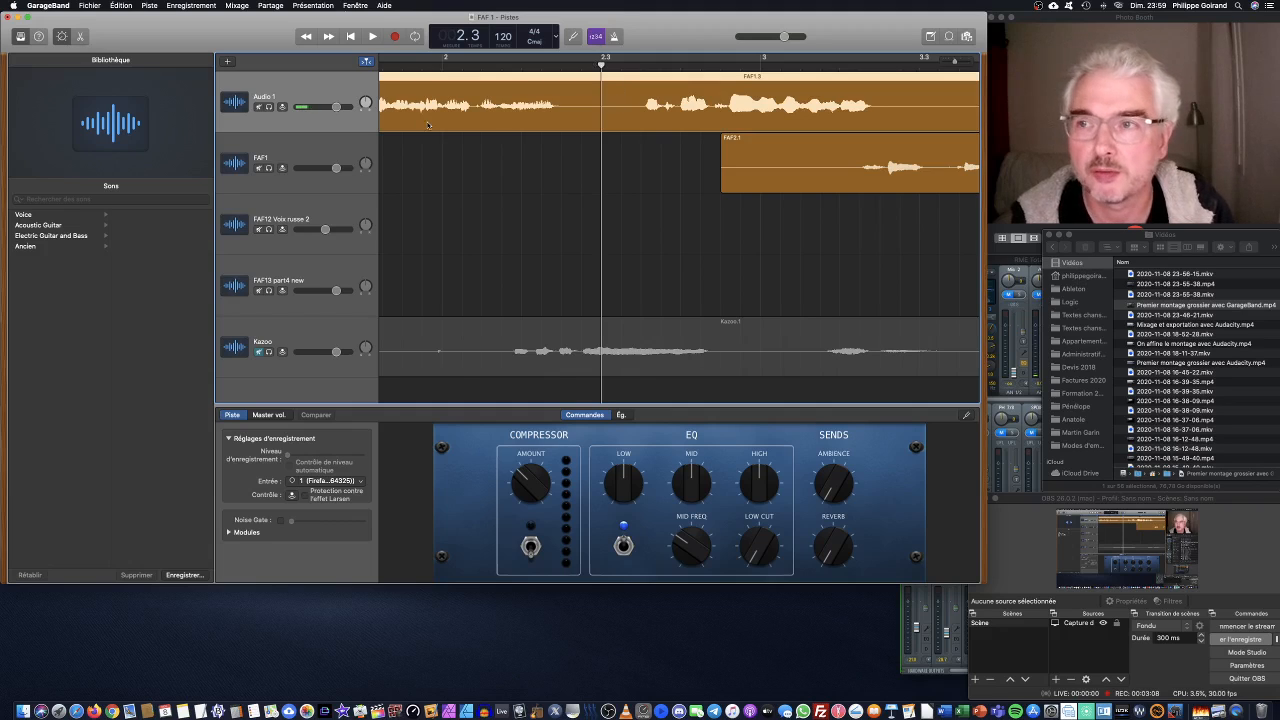
{"action": "left_click", "coordinate": [122, 5]}
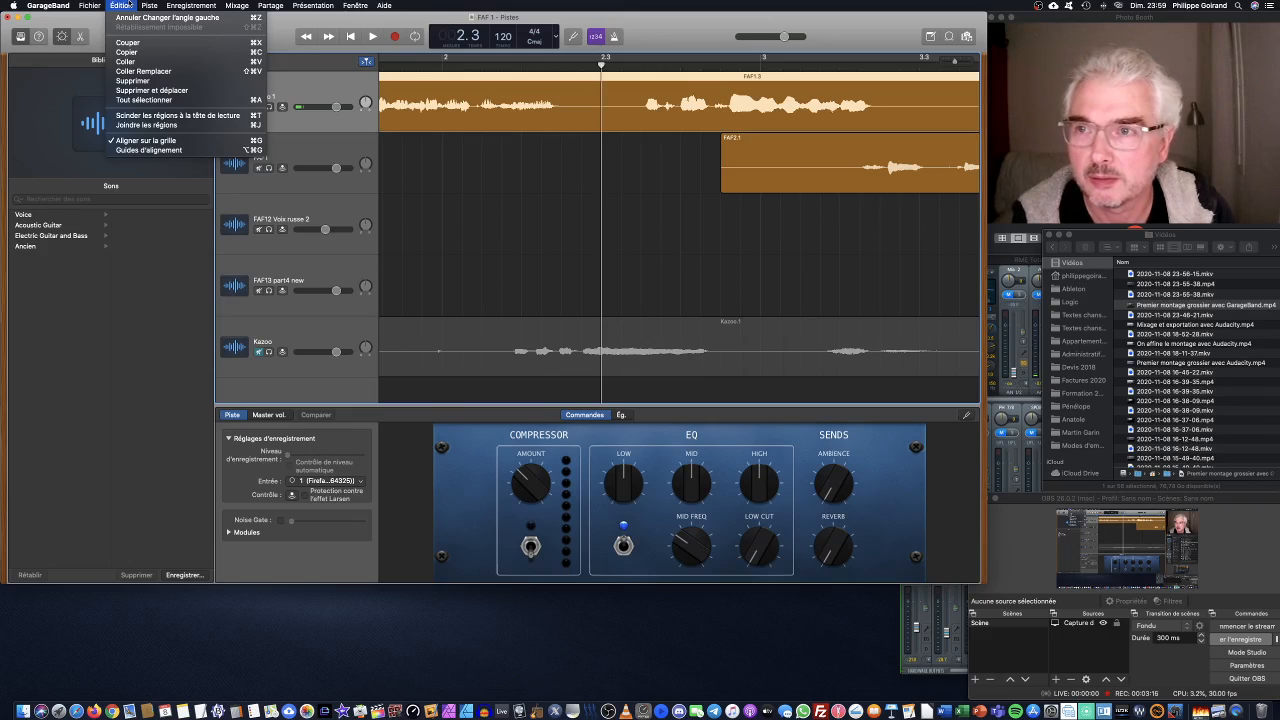
{"action": "mouse_move", "coordinate": [207, 5]}
{"action": "mouse_move", "coordinate": [155, 5]}
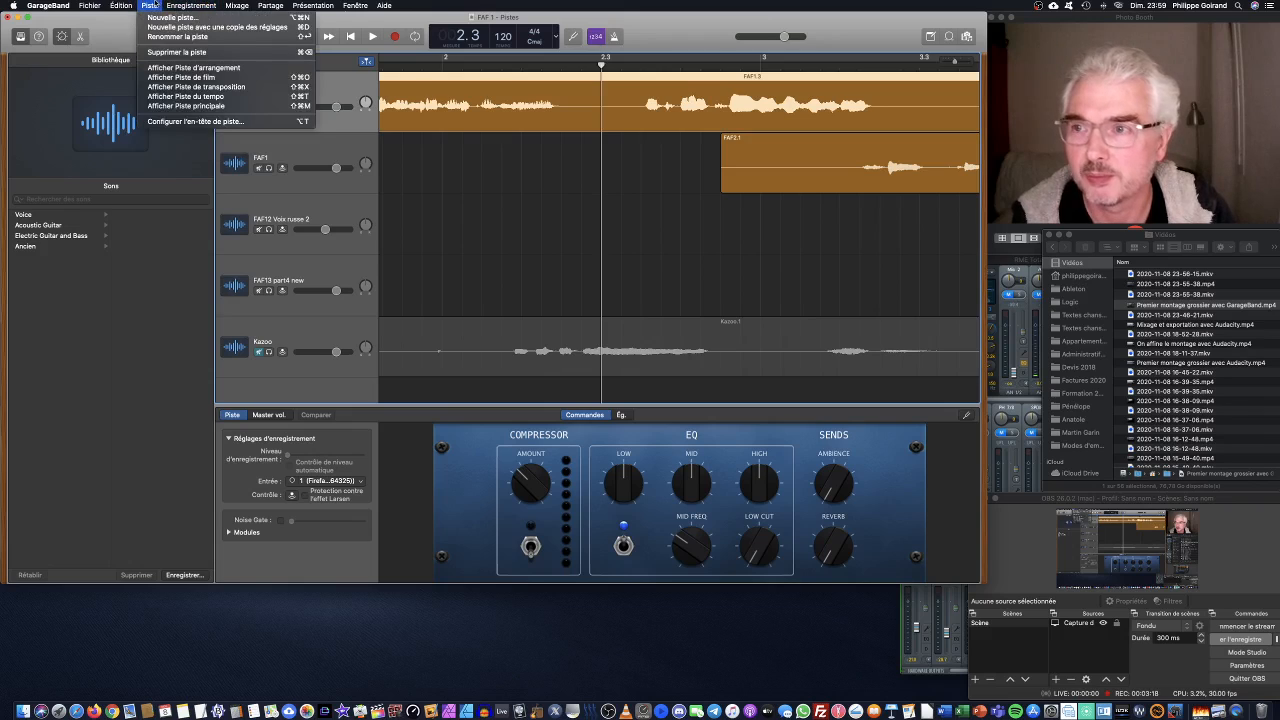
{"action": "mouse_move", "coordinate": [94, 5]}
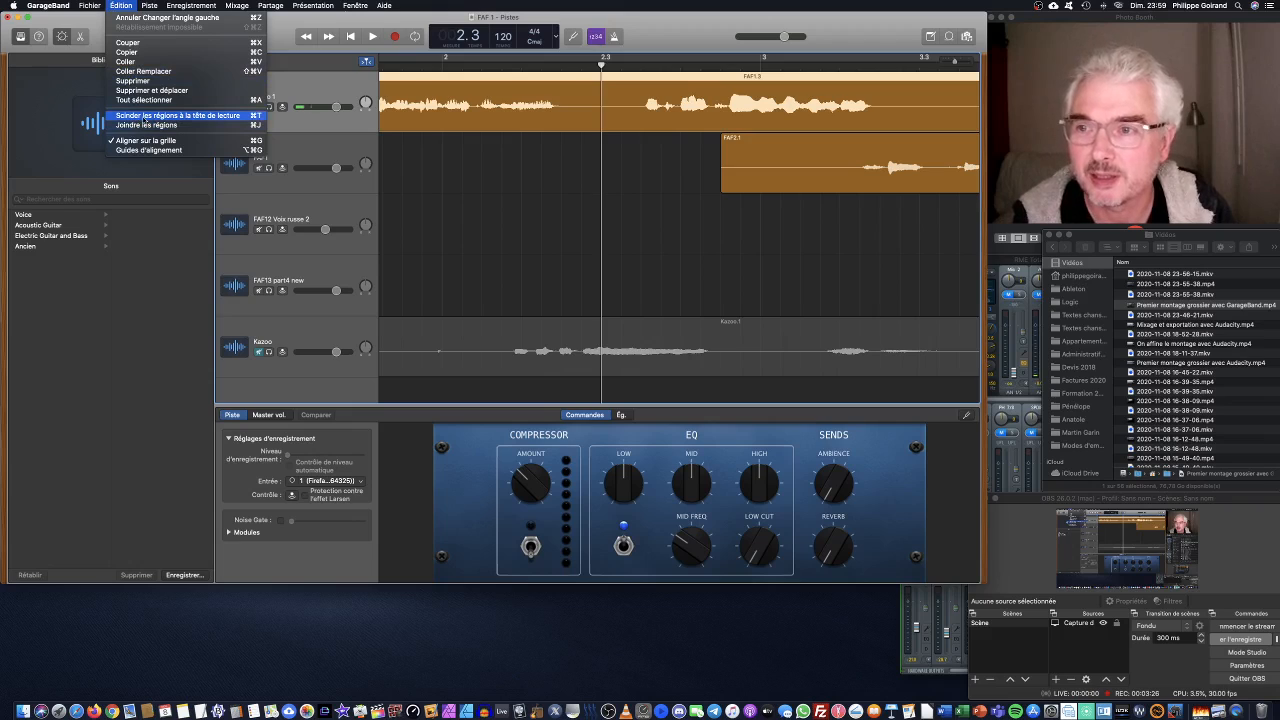
{"action": "left_click", "coordinate": [145, 117]}
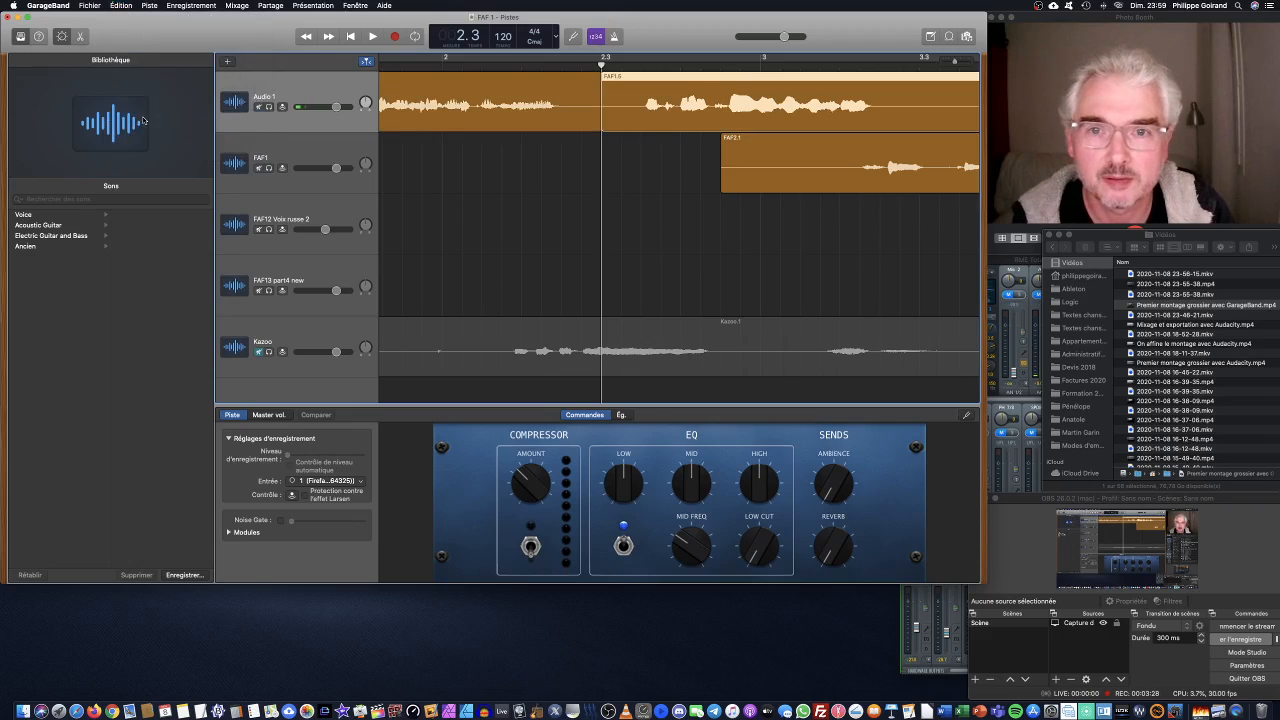
Step: Trim the silence around the split and move the second part up against the end of the first part
{"action": "left_click", "coordinate": [563, 78]}
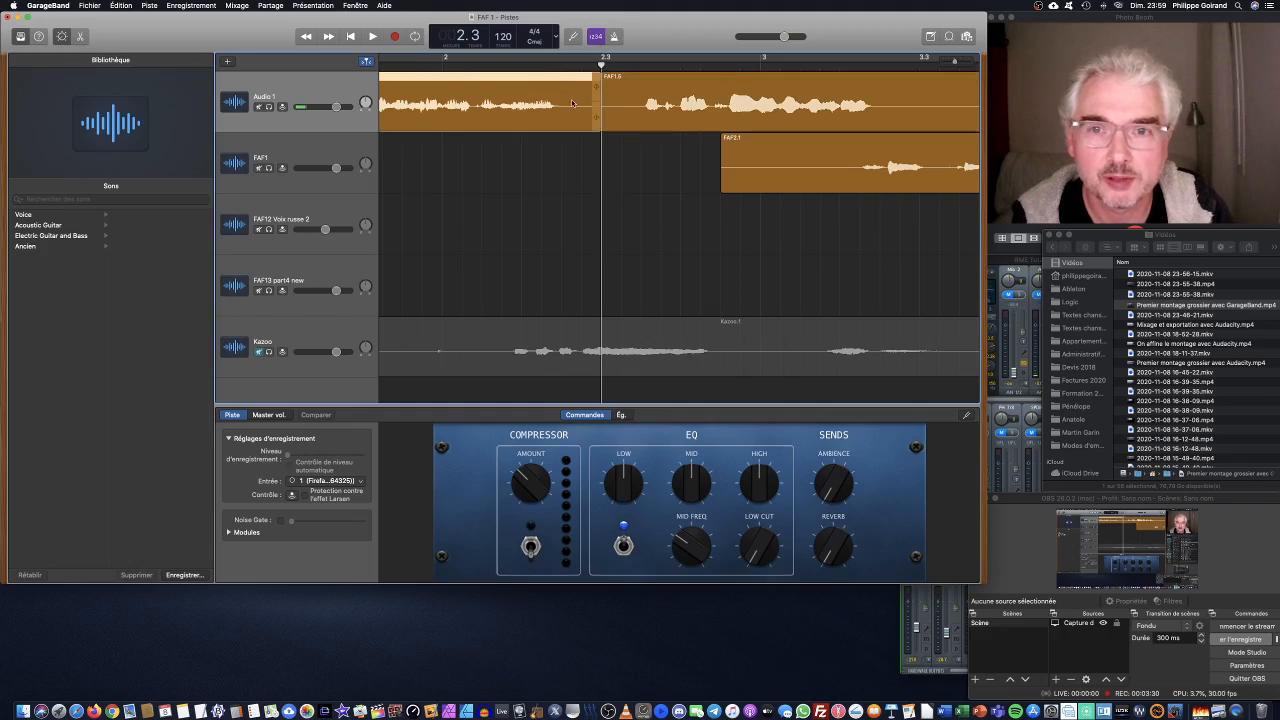
{"action": "left_click", "coordinate": [653, 84]}
{"action": "left_click", "coordinate": [583, 86]}
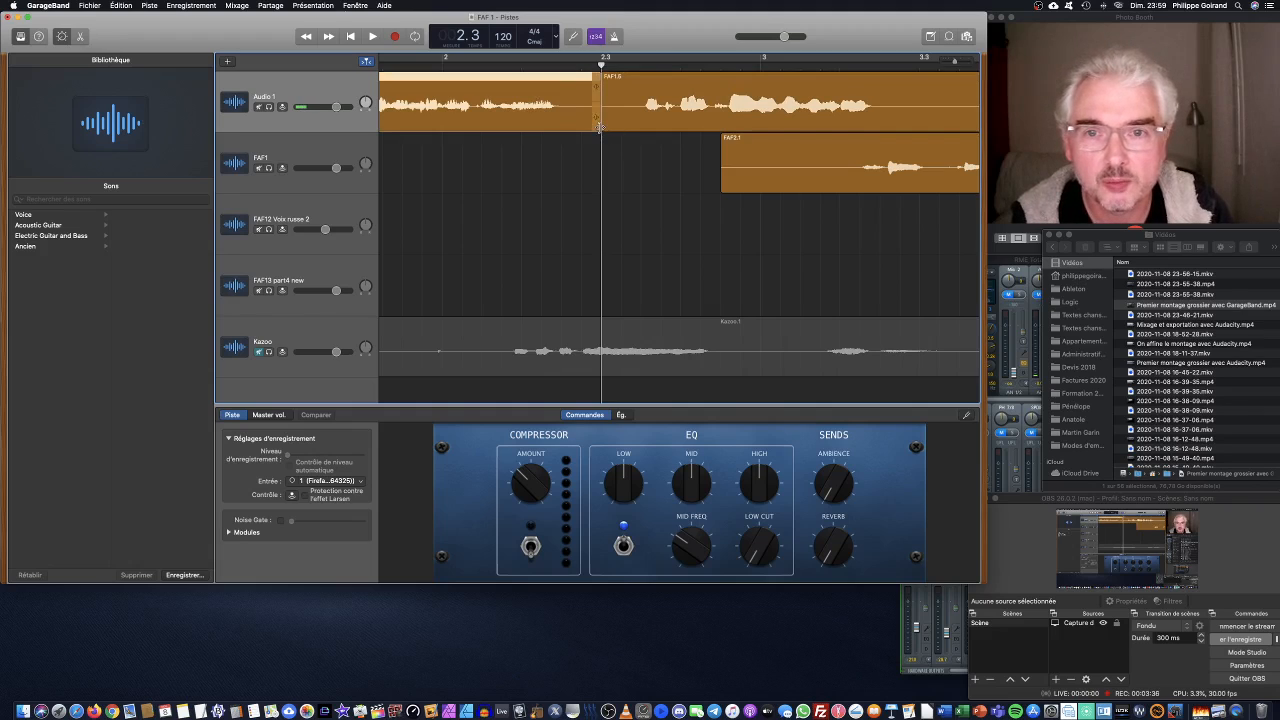
{"action": "mouse_move", "coordinate": [600, 127]}
{"action": "left_mouse_down"}
{"action": "mouse_move", "coordinate": [565, 127]}
{"action": "mouse_move", "coordinate": [632, 125]}
{"action": "mouse_move", "coordinate": [619, 124]}
{"action": "left_mouse_up"}
{"action": "mouse_move", "coordinate": [659, 76]}
{"action": "left_mouse_down"}
{"action": "mouse_move", "coordinate": [599, 77]}
{"action": "mouse_move", "coordinate": [646, 77]}
{"action": "left_mouse_up"}
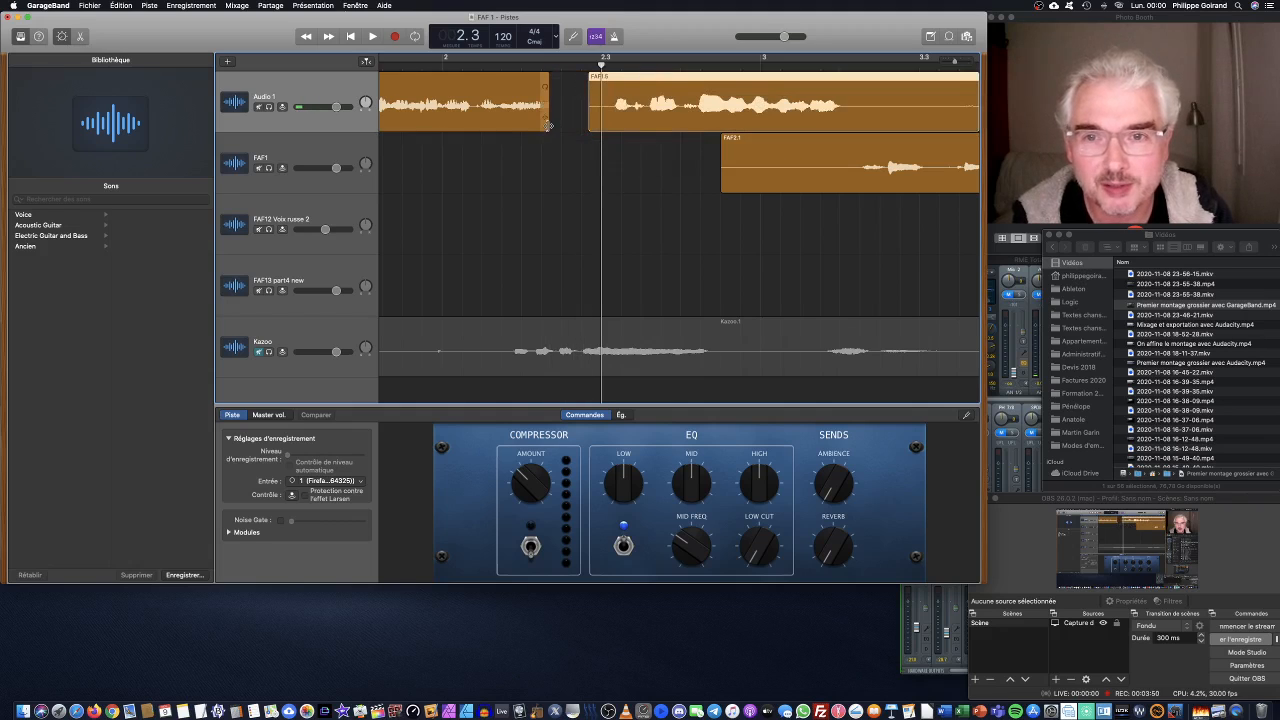
{"action": "left_click_drag", "start_coordinate": [549, 128], "coordinate": [593, 122]}
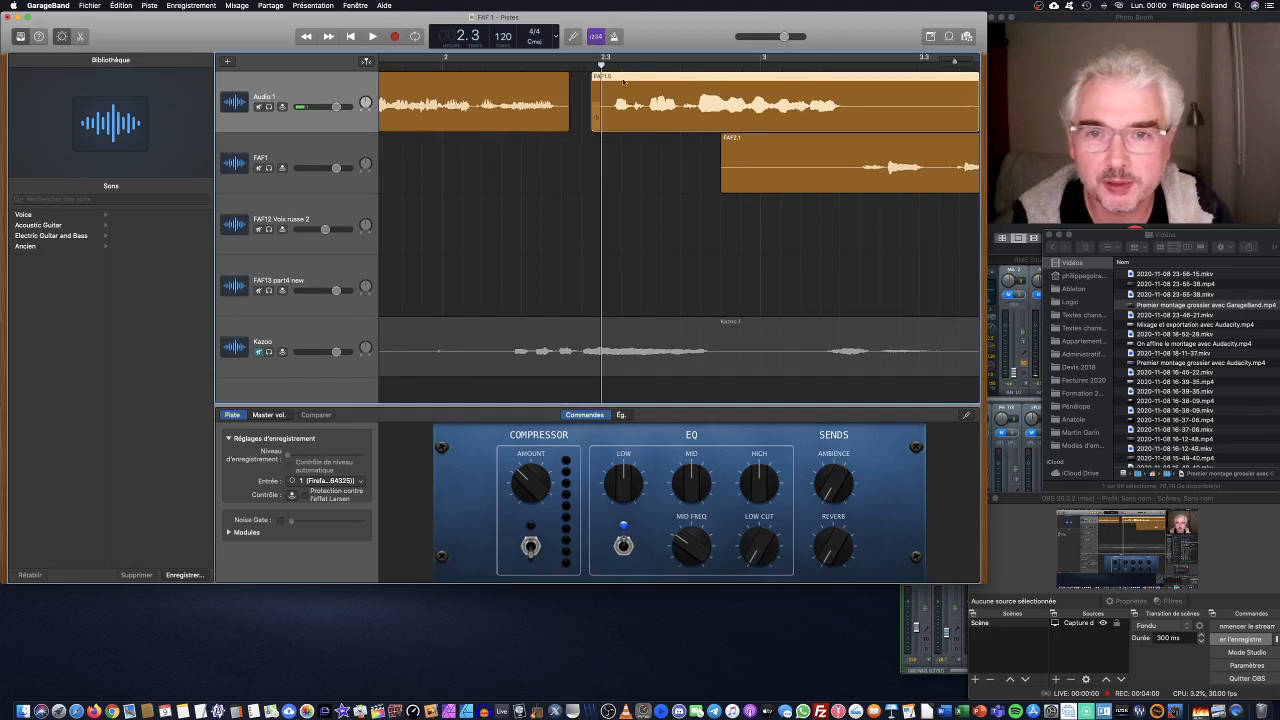
{"action": "mouse_move", "coordinate": [626, 77]}
{"action": "left_mouse_down"}
{"action": "mouse_move", "coordinate": [603, 81]}
{"action": "mouse_move", "coordinate": [621, 76]}
{"action": "left_mouse_up"}
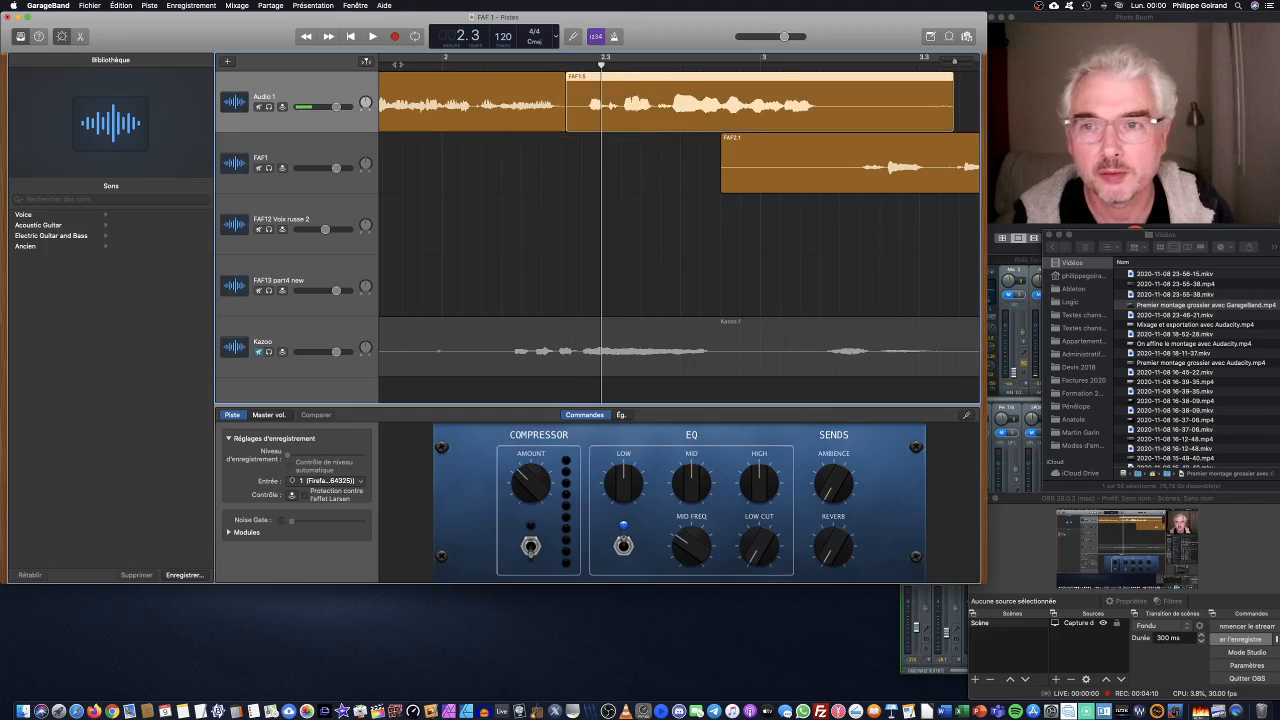
Step: Play the join, and trim the silent end of the second Audio 1 part and the silent start of region FAF2.1
{"action": "key", "text": "space"}
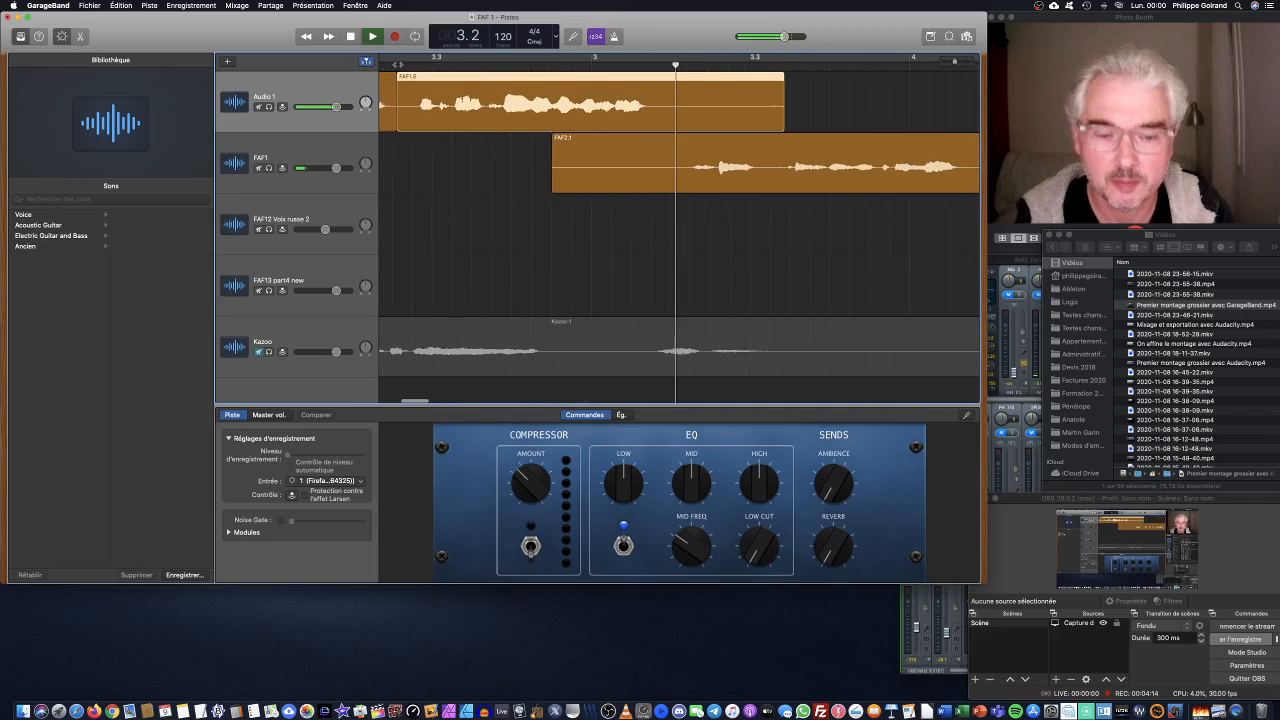
{"action": "key", "text": "space"}
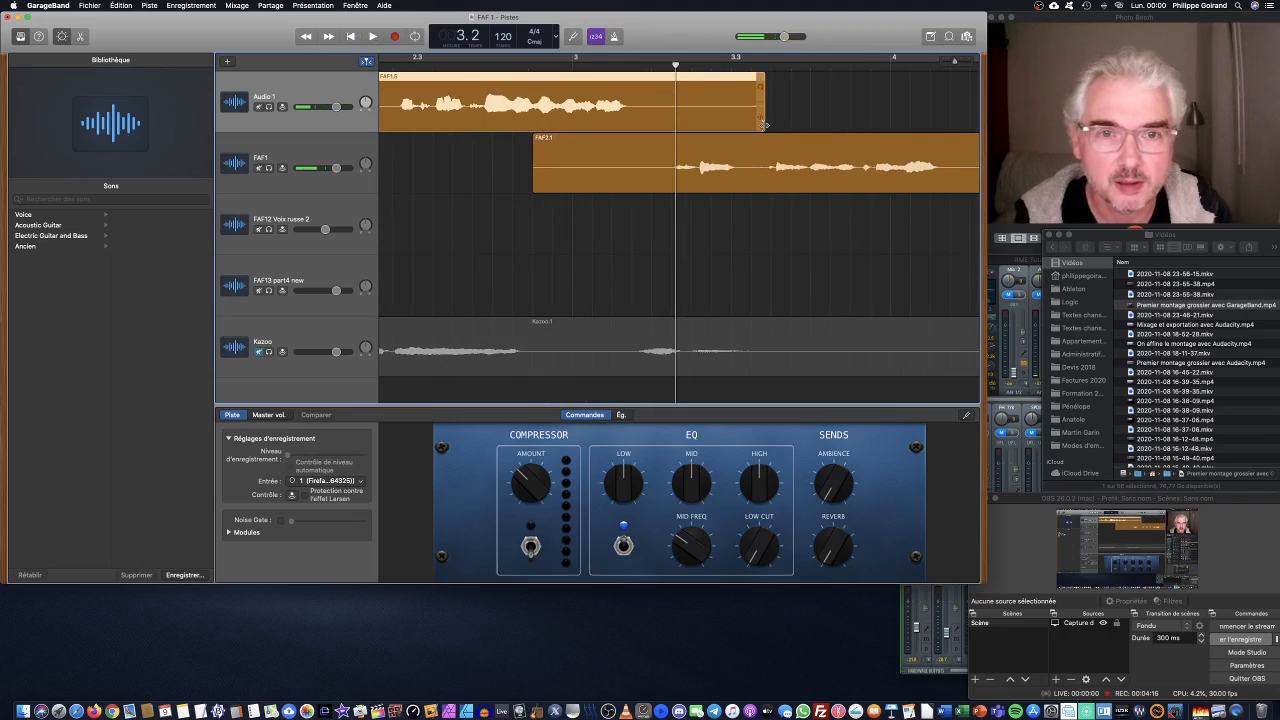
{"action": "left_click_drag", "start_coordinate": [766, 127], "coordinate": [633, 123]}
{"action": "left_click_drag", "start_coordinate": [533, 186], "coordinate": [652, 186]}
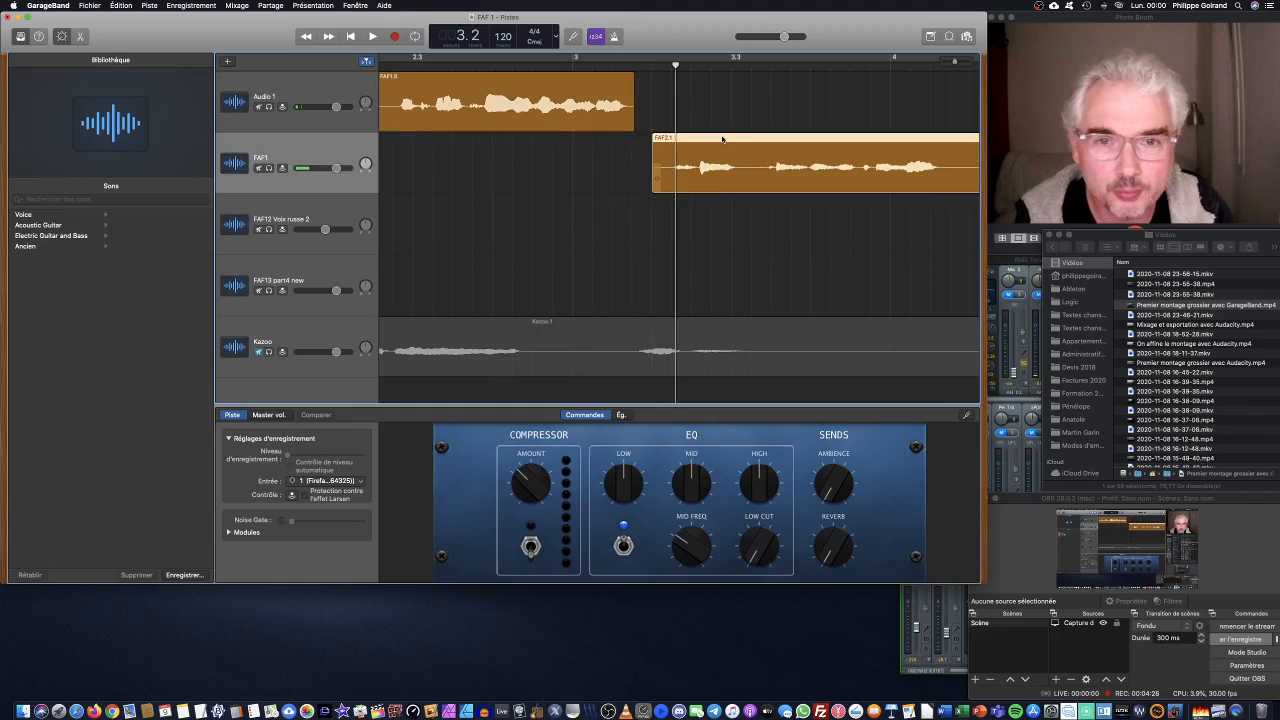
Step: Move region FAF2.1 up against the end of the last Audio 1 phrase before it and play across the join
{"action": "left_click_drag", "start_coordinate": [722, 139], "coordinate": [702, 182]}
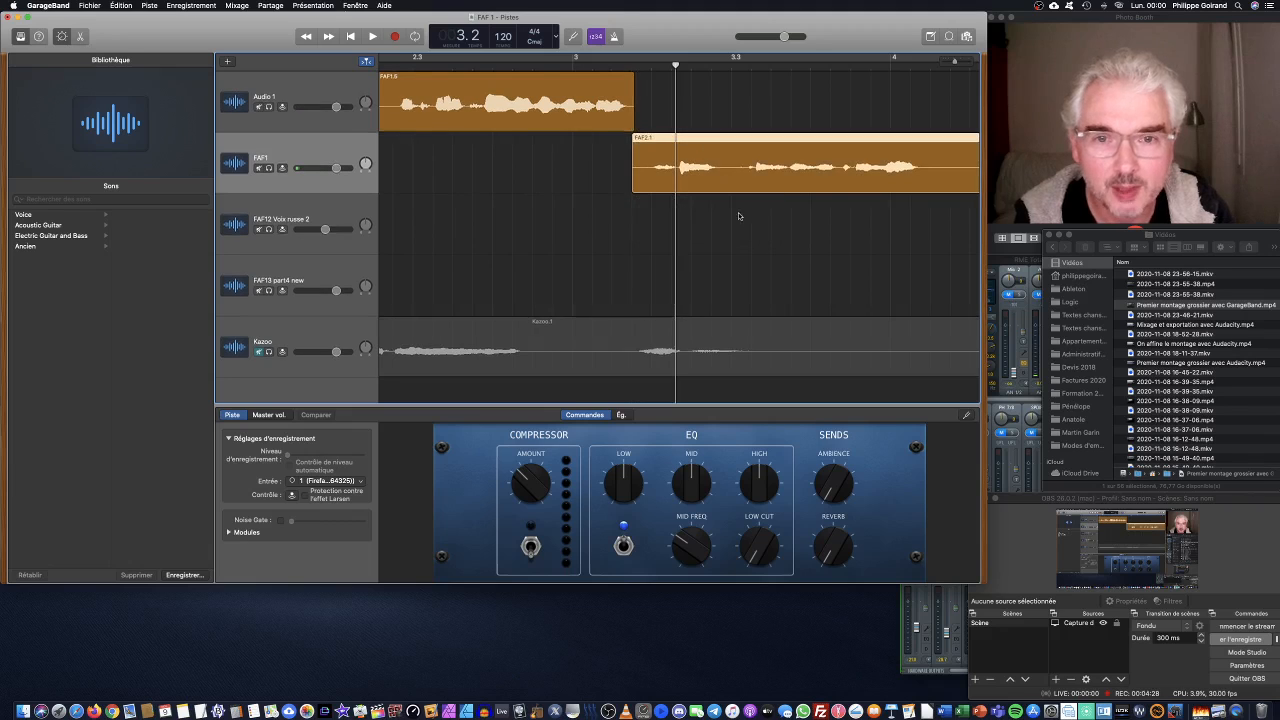
{"action": "left_click_drag", "start_coordinate": [952, 63], "coordinate": [948, 63]}
{"action": "key", "text": "space"}
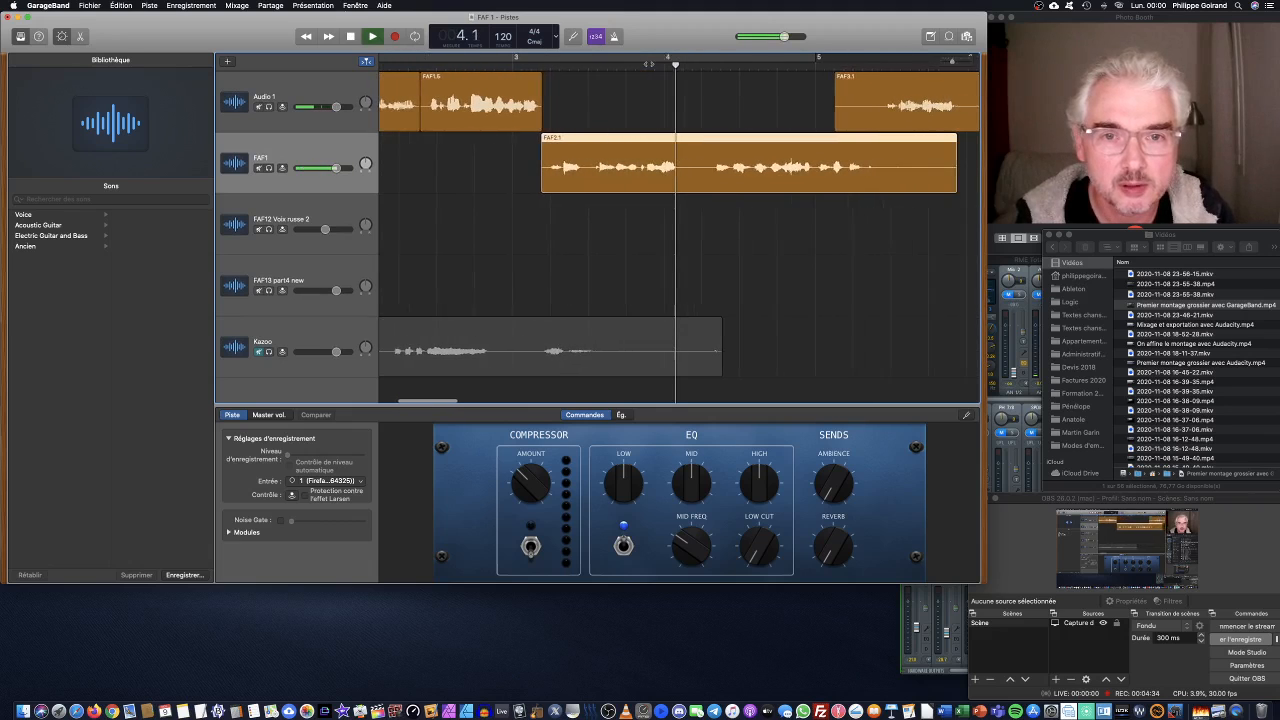
{"action": "key", "text": "space"}
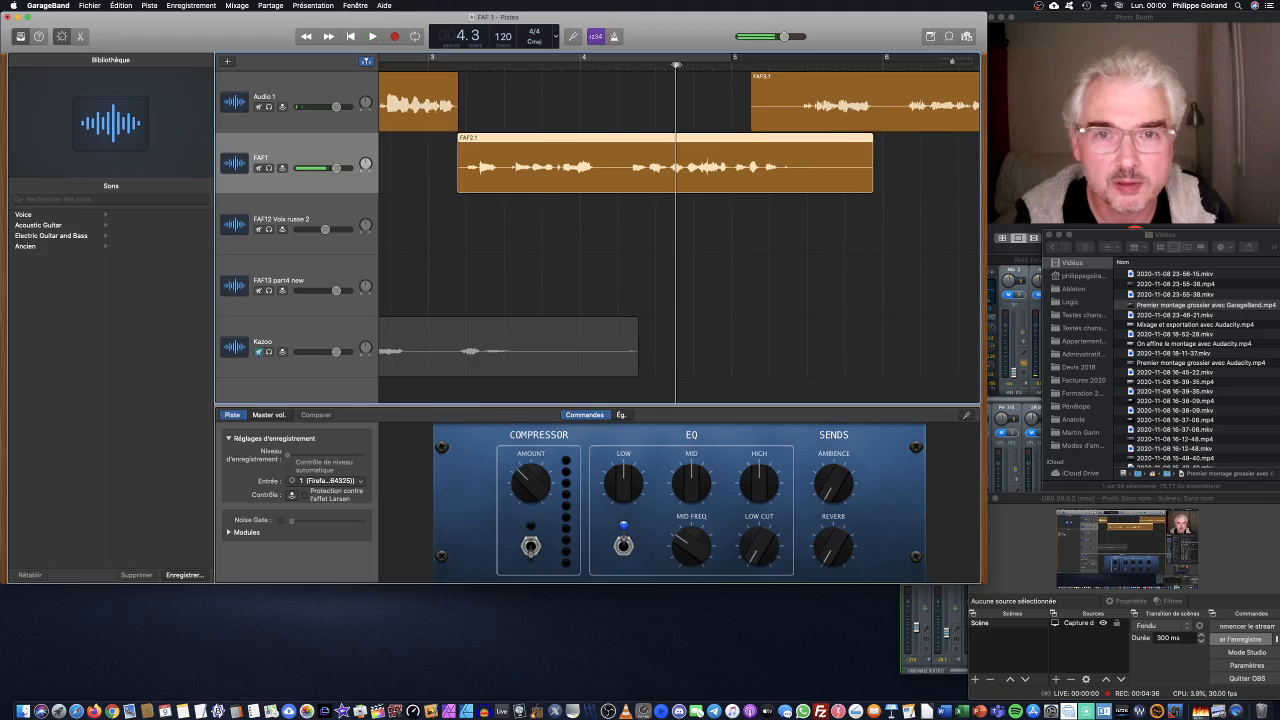
Step: Split region FAF2.1 at the playhead, placed at 4.1 in the silence between its two phrases
{"action": "left_click_drag", "start_coordinate": [677, 65], "coordinate": [612, 68]}
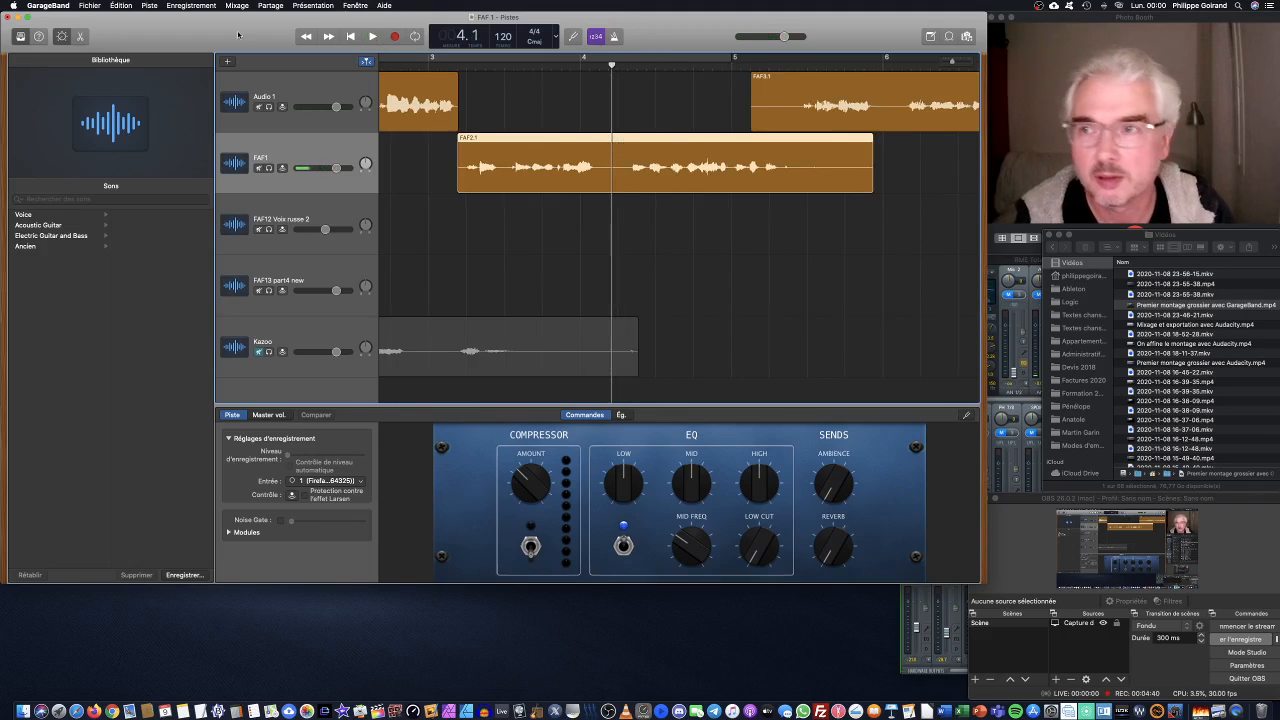
{"action": "left_click", "coordinate": [121, 5]}
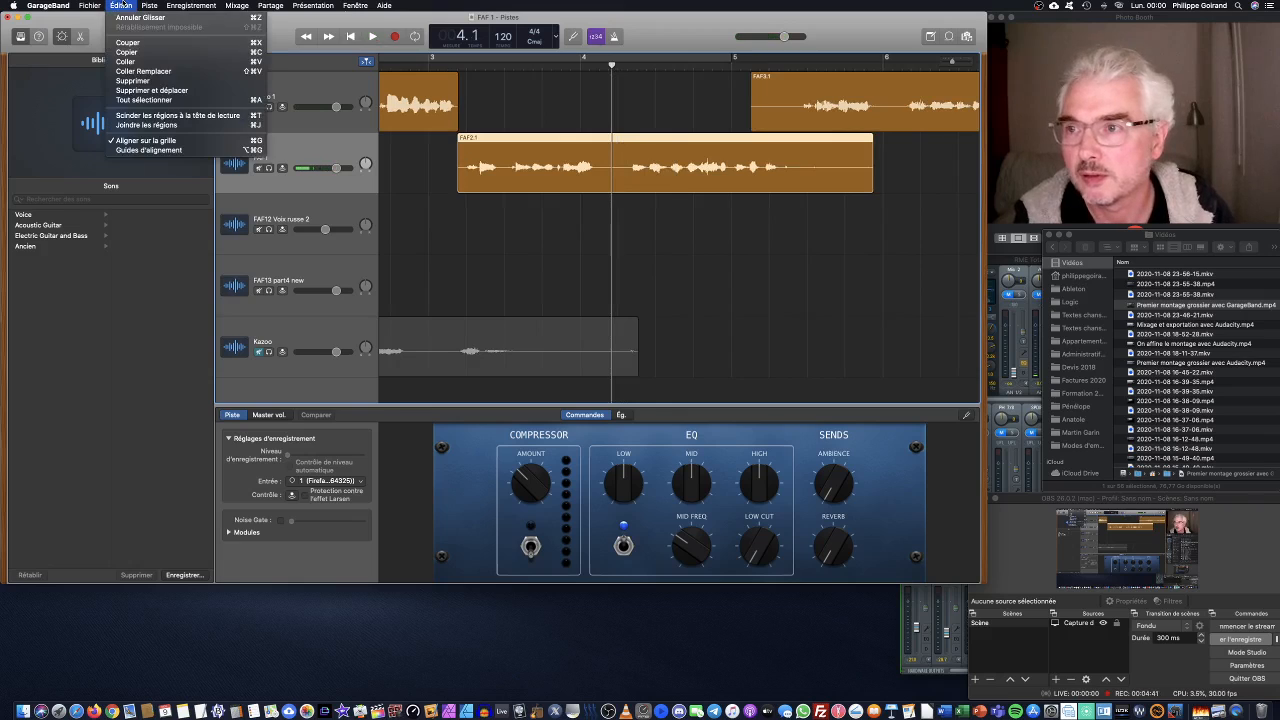
{"action": "left_click", "coordinate": [145, 116]}
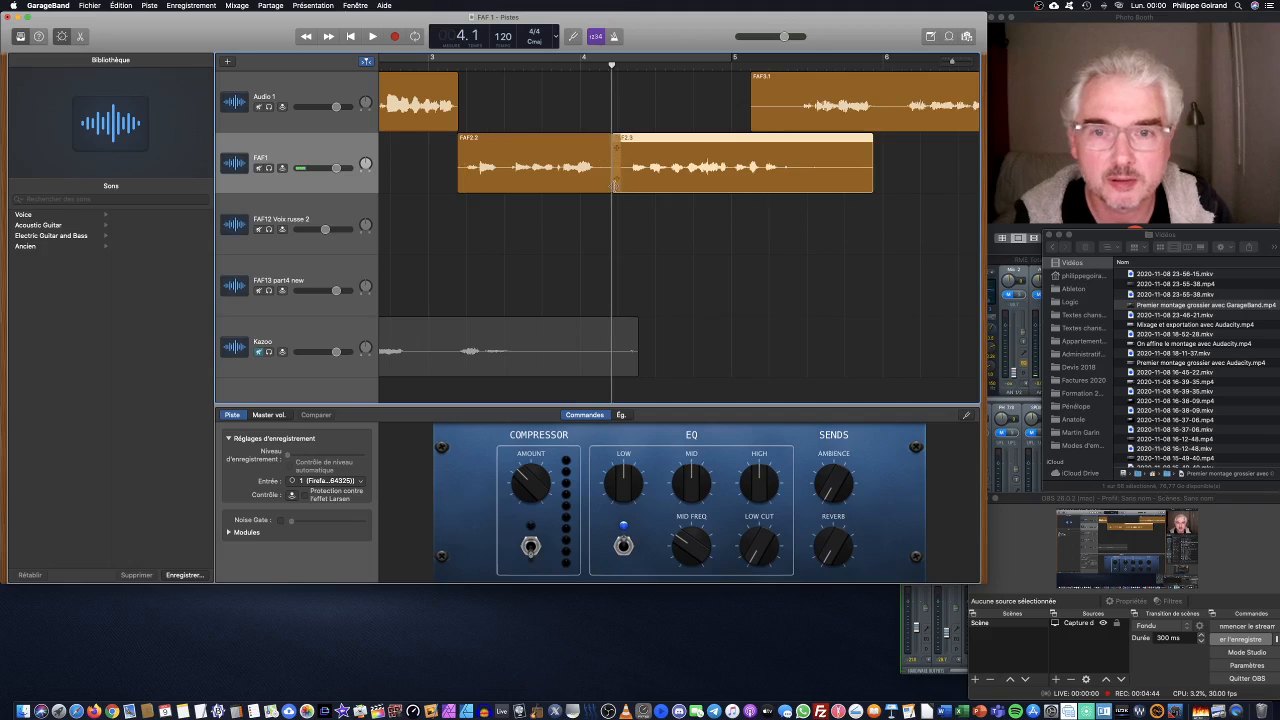
Step: Trim the silent start of the second FAF2 part, close it up against the first part and play through to FAF3.1
{"action": "mouse_move", "coordinate": [609, 186]}
{"action": "left_mouse_down"}
{"action": "mouse_move", "coordinate": [595, 188]}
{"action": "mouse_move", "coordinate": [619, 186]}
{"action": "left_mouse_up"}
{"action": "left_click_drag", "start_coordinate": [649, 140], "coordinate": [630, 141]}
{"action": "key", "text": "space"}
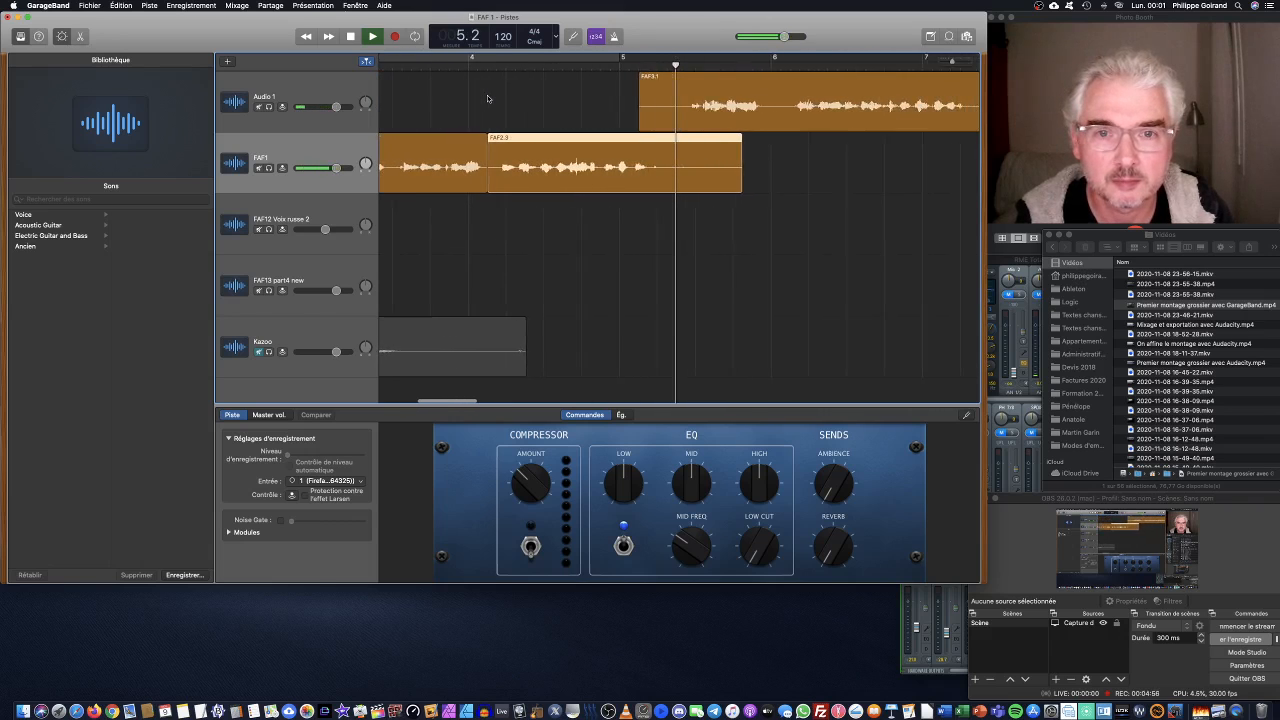
{"action": "key", "text": "space"}
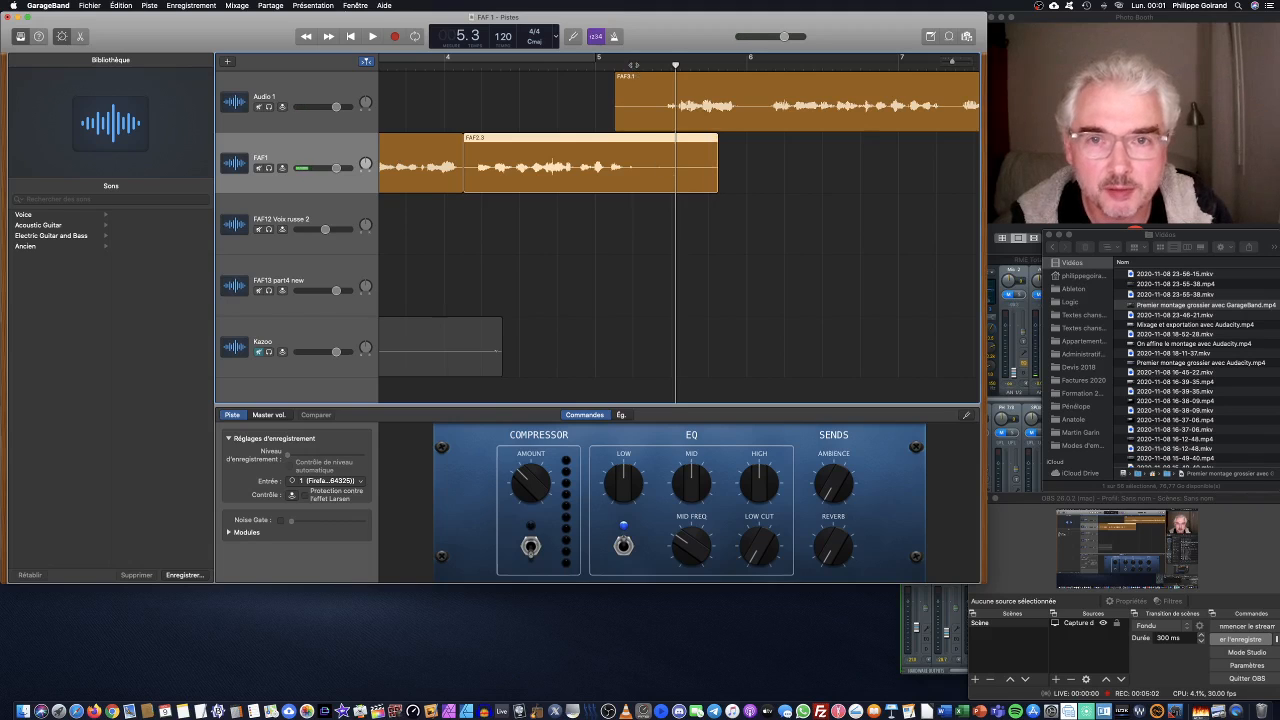
Step: Close the gap between FAF2.3 and FAF3.1 by trimming the silence from both and moving FAF3.1 up against the end of FAF2.3
{"action": "scroll", "coordinate": [635, 100], "scroll_direction": "right", "scroll_amount": 2}
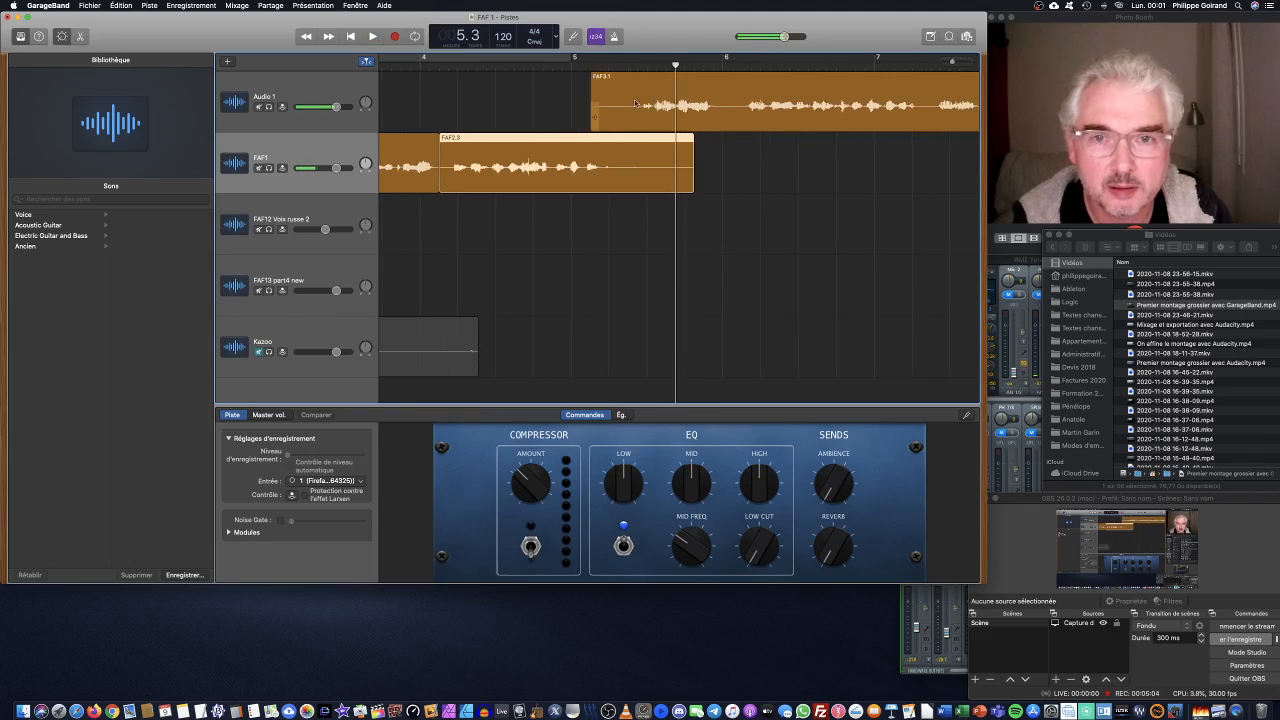
{"action": "left_click_drag", "start_coordinate": [594, 121], "coordinate": [683, 121]}
{"action": "left_click", "coordinate": [588, 67]}
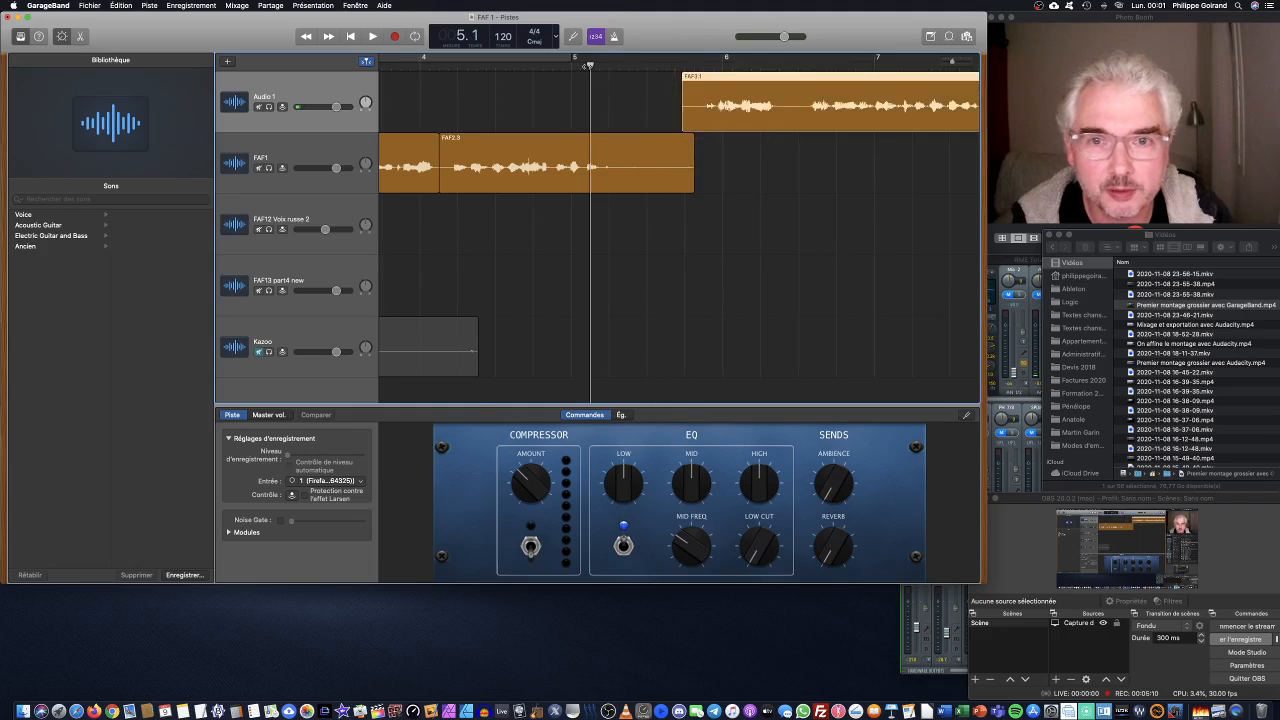
{"action": "key", "text": "space"}
{"action": "key", "text": "space"}
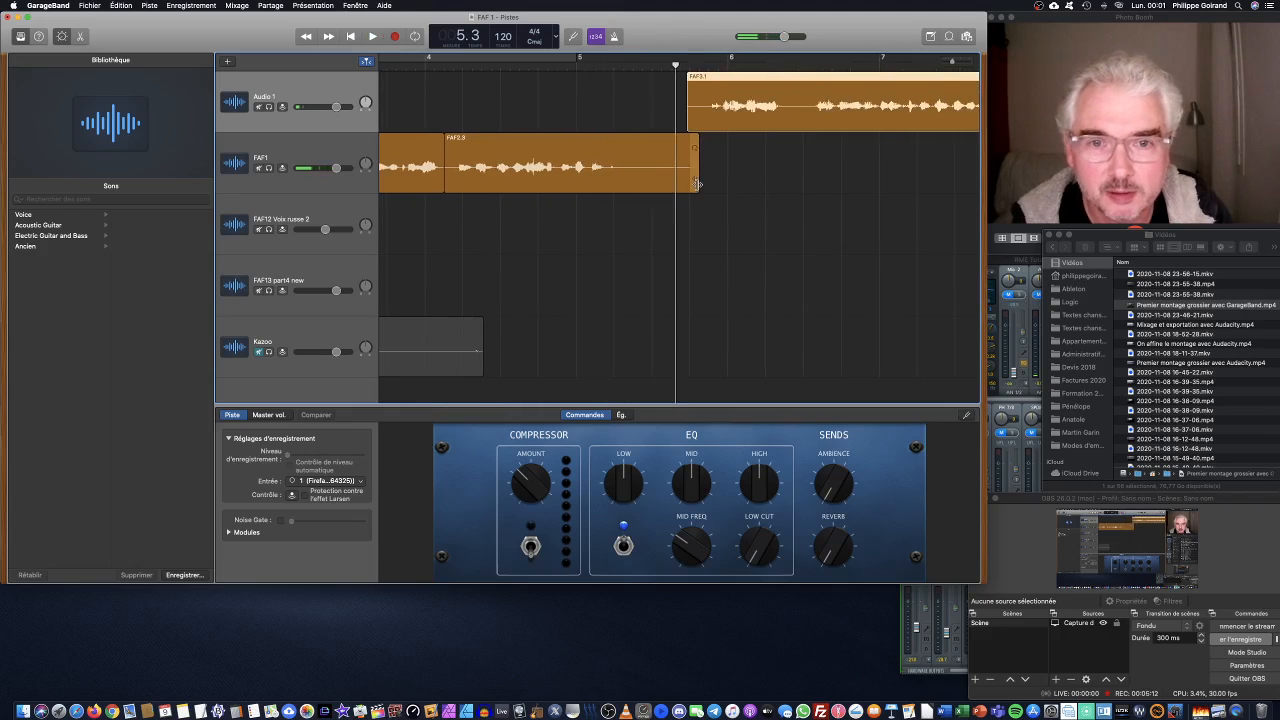
{"action": "left_click_drag", "start_coordinate": [698, 188], "coordinate": [617, 186]}
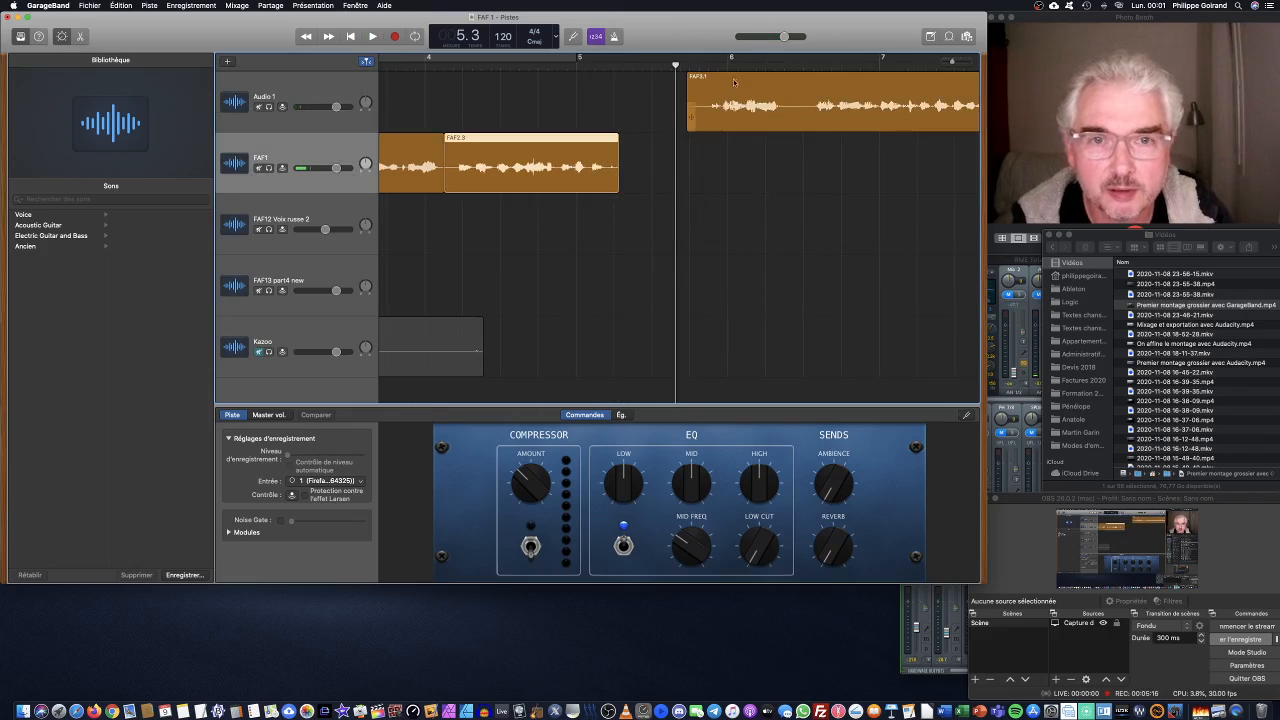
{"action": "left_click_drag", "start_coordinate": [735, 82], "coordinate": [668, 83]}
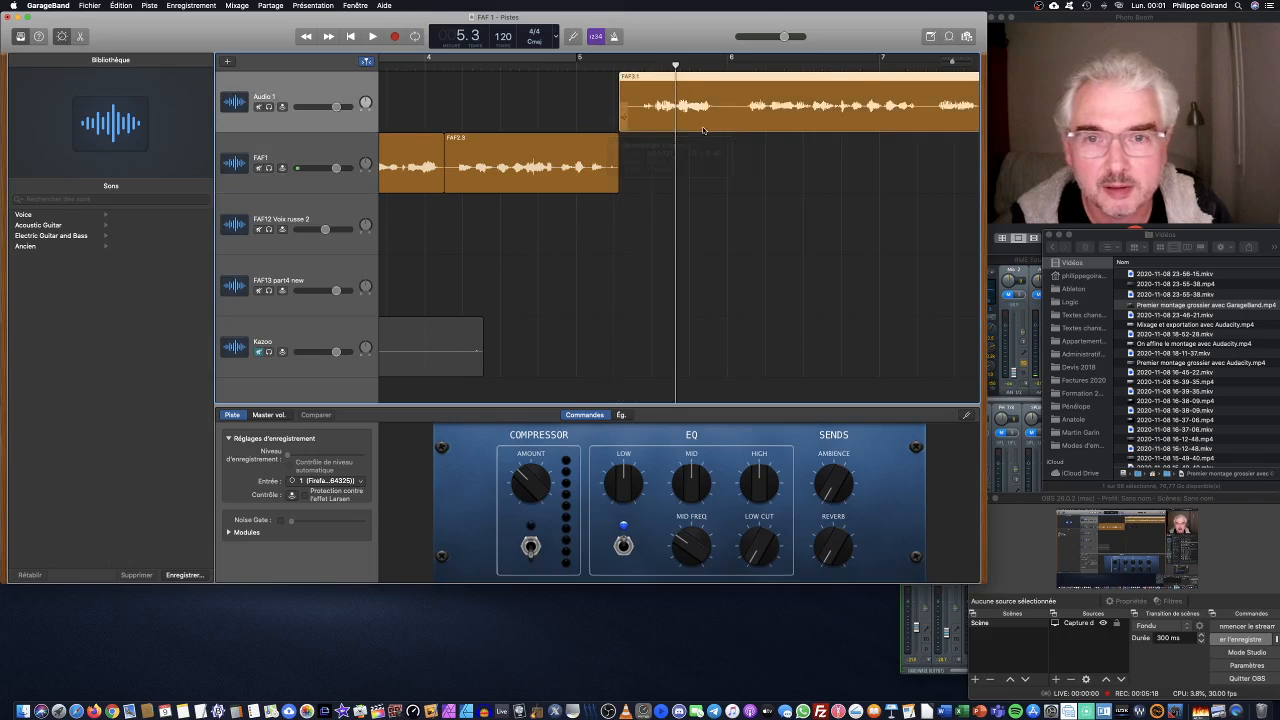
Step: Unmute the Kazoo track and solo it
{"action": "left_click_drag", "start_coordinate": [951, 62], "coordinate": [942, 65]}
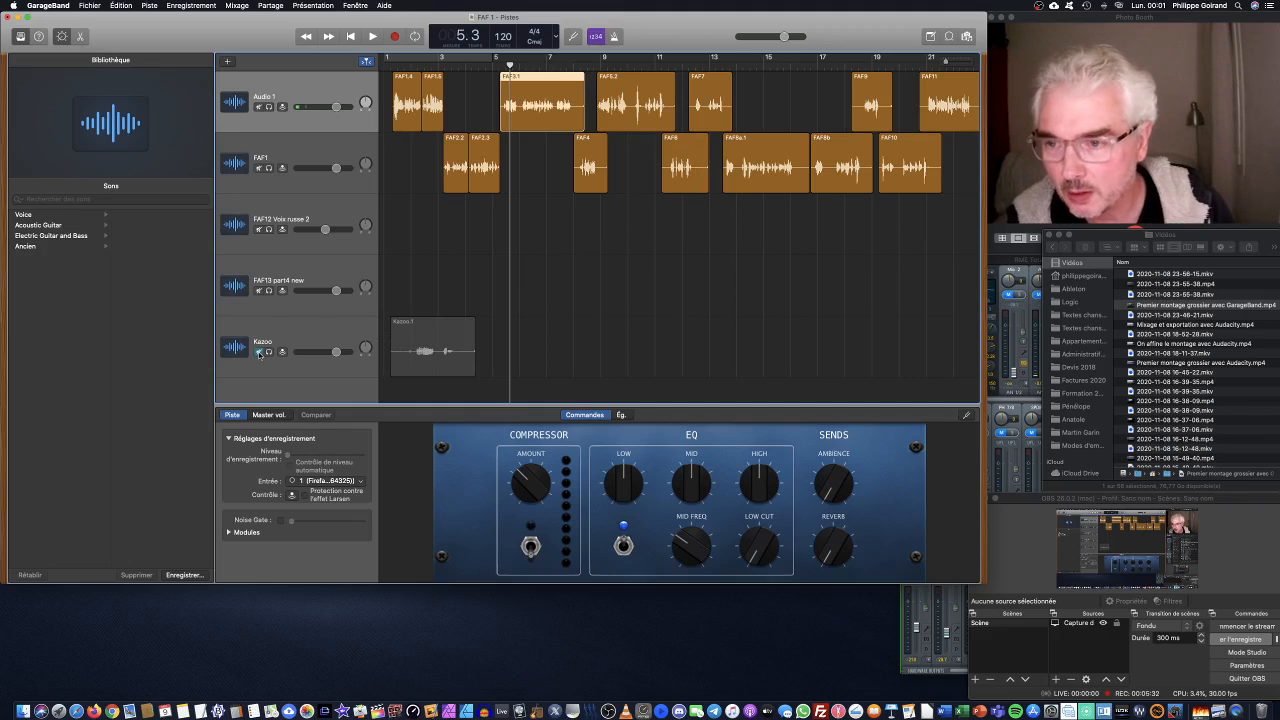
{"action": "left_click", "coordinate": [259, 352]}
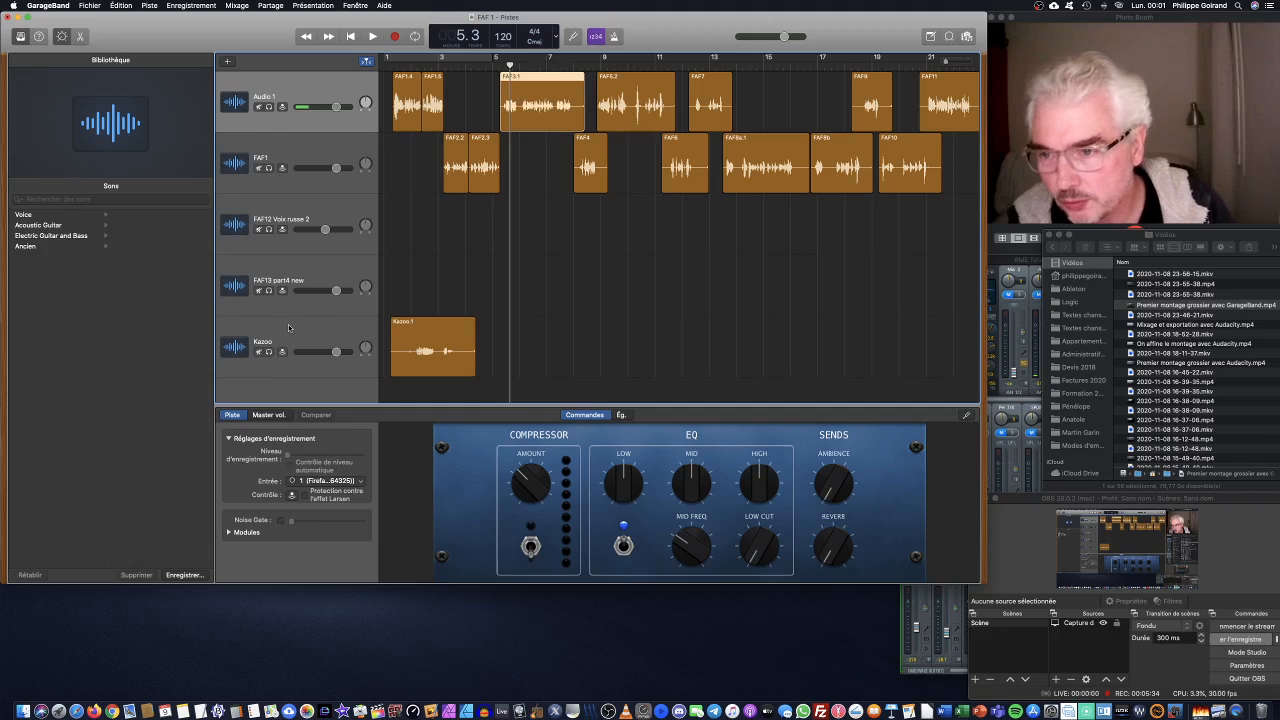
{"action": "left_click", "coordinate": [289, 328]}
{"action": "left_click", "coordinate": [268, 352]}
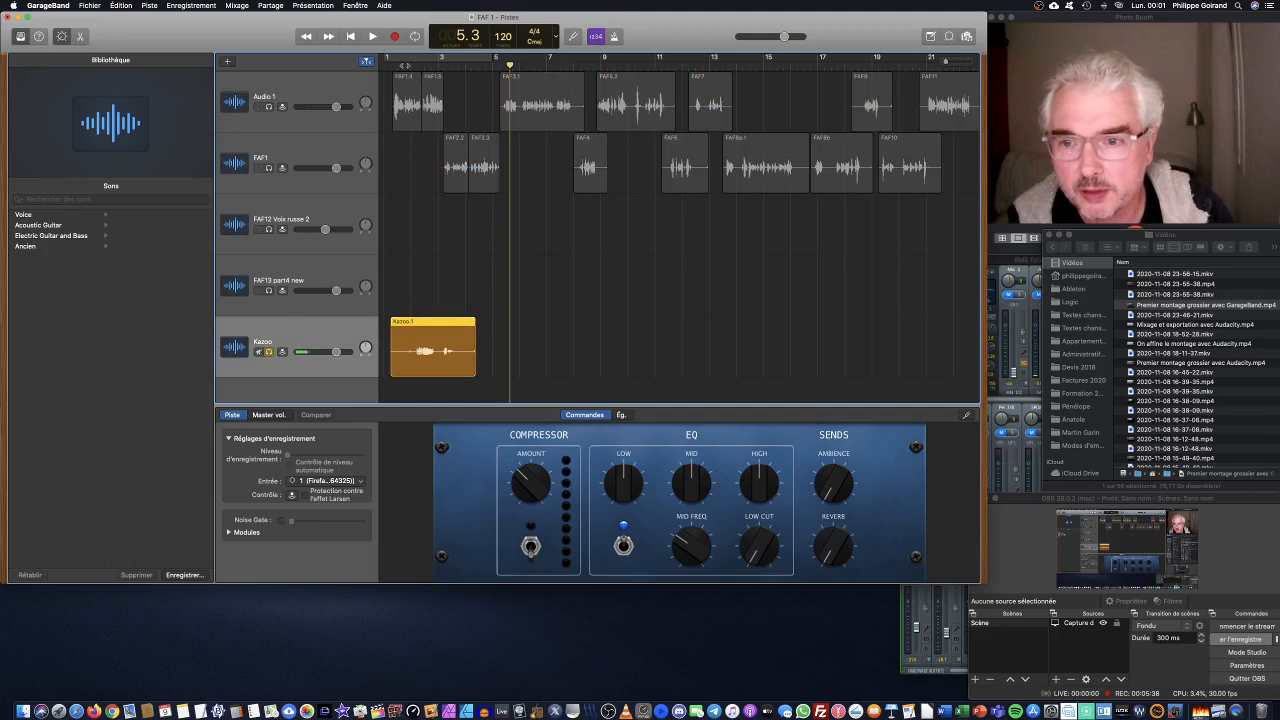
Step: Play the soloed Kazoo region from near its beginning and split it at 3.1, between its two sounds
{"action": "left_click", "coordinate": [404, 65]}
{"action": "key", "text": "space"}
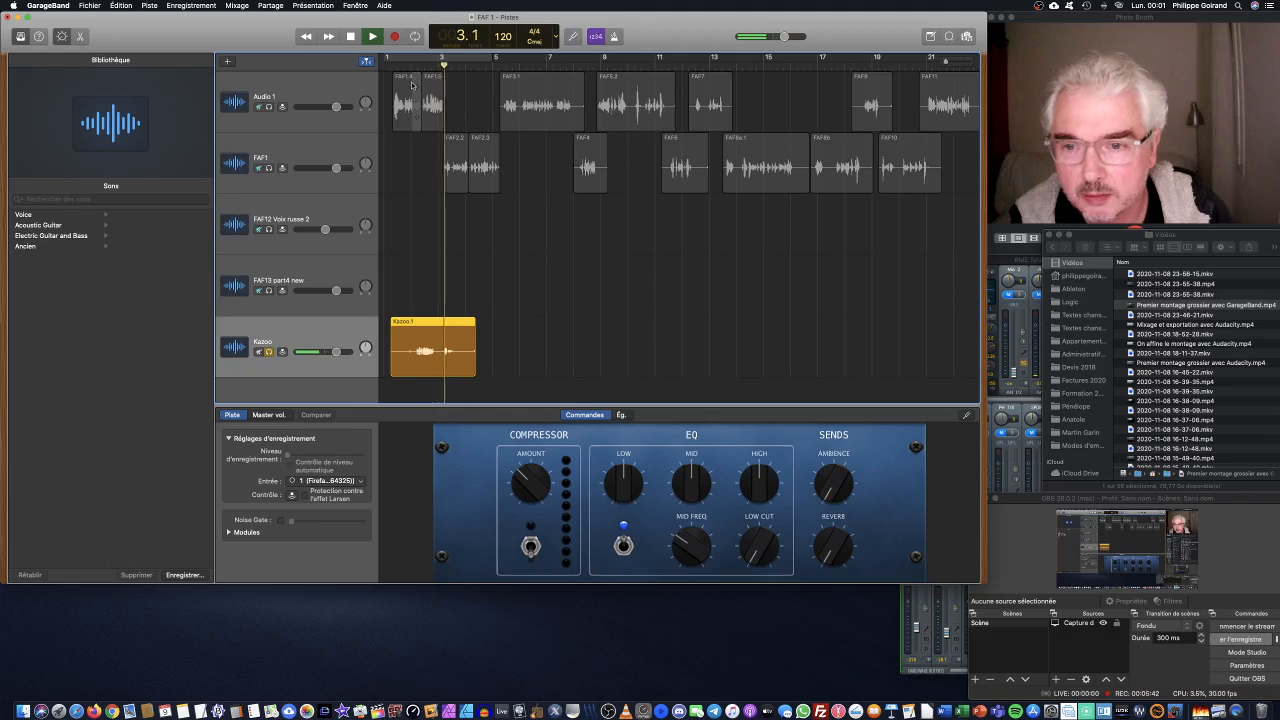
{"action": "key", "text": "space"}
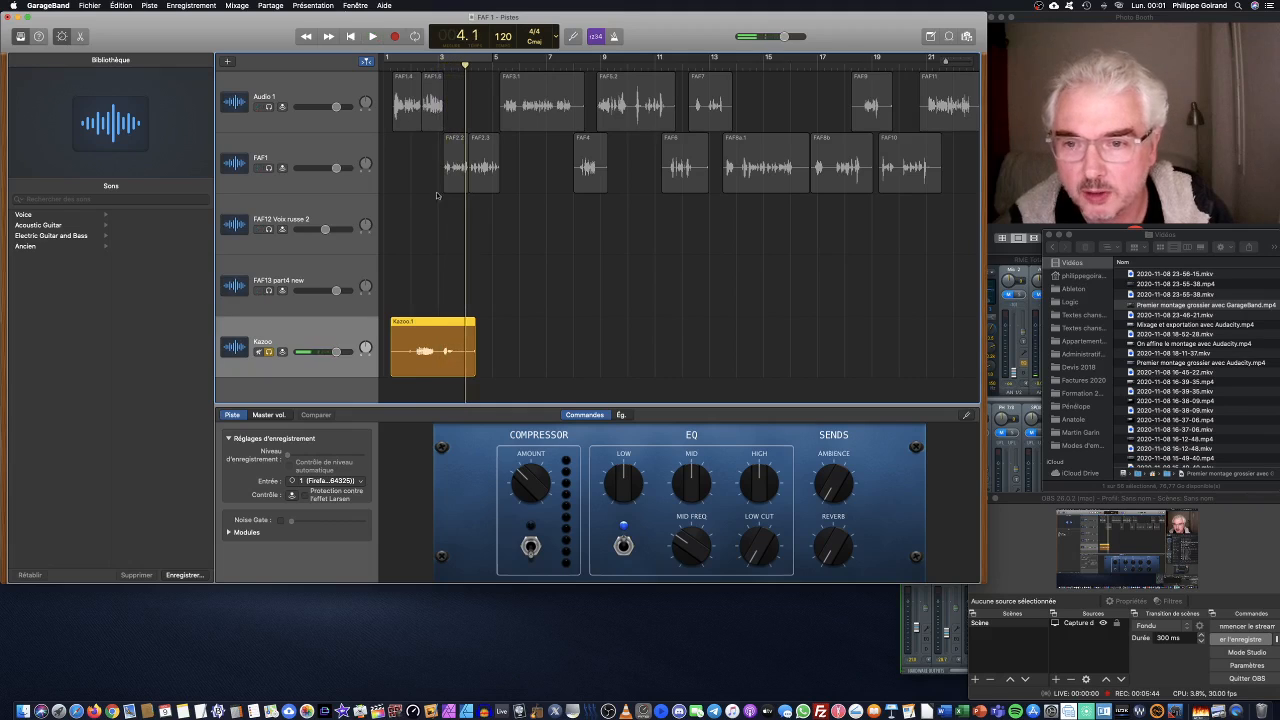
{"action": "key", "text": "comma"}
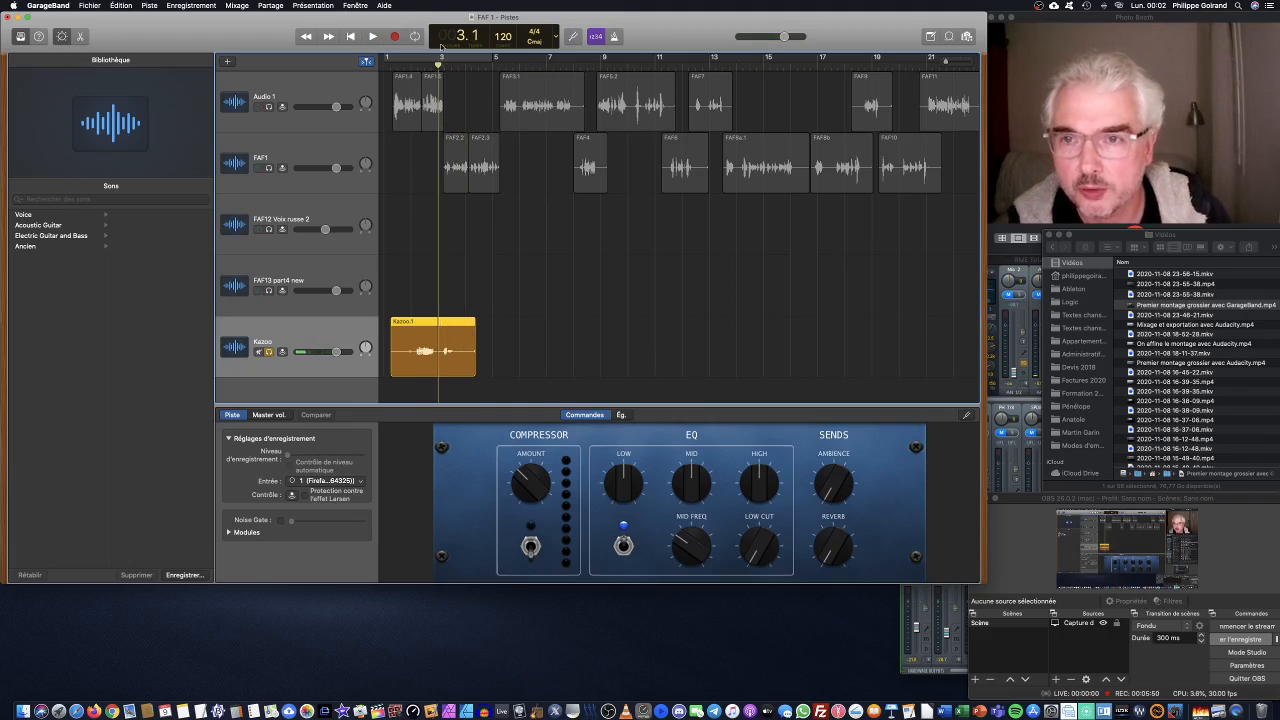
{"action": "left_click", "coordinate": [125, 5]}
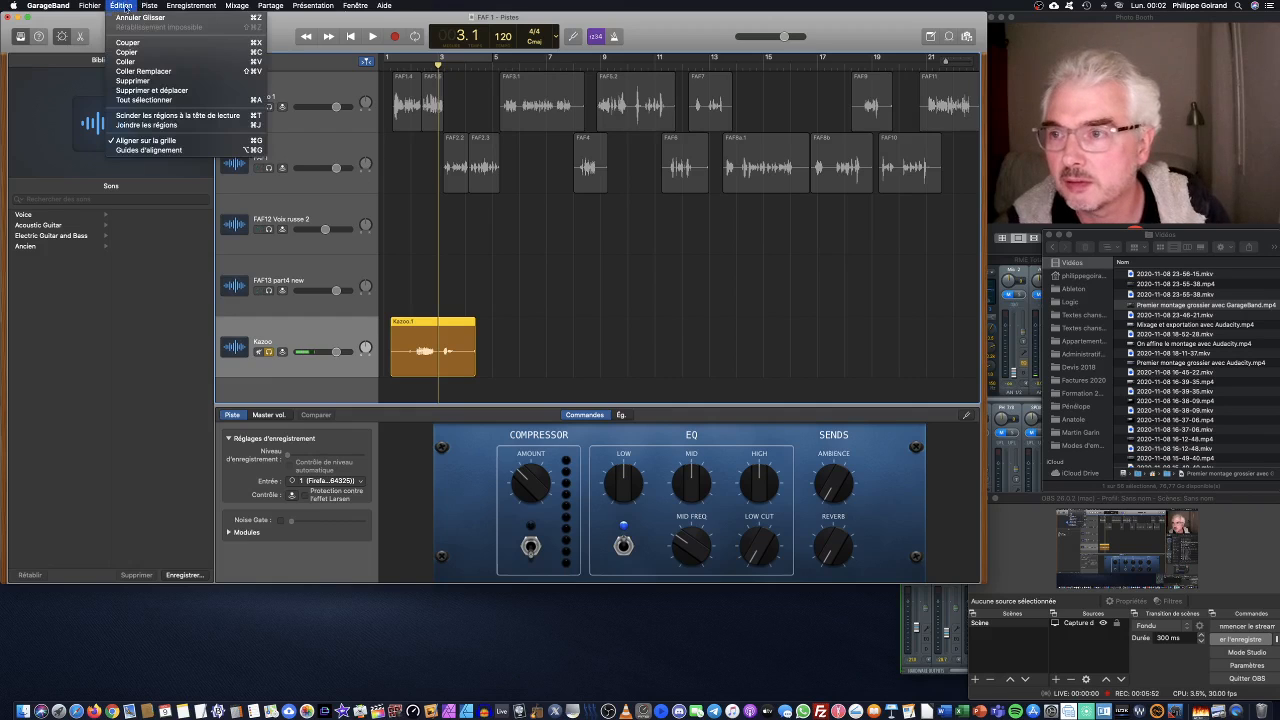
{"action": "left_click", "coordinate": [146, 118]}
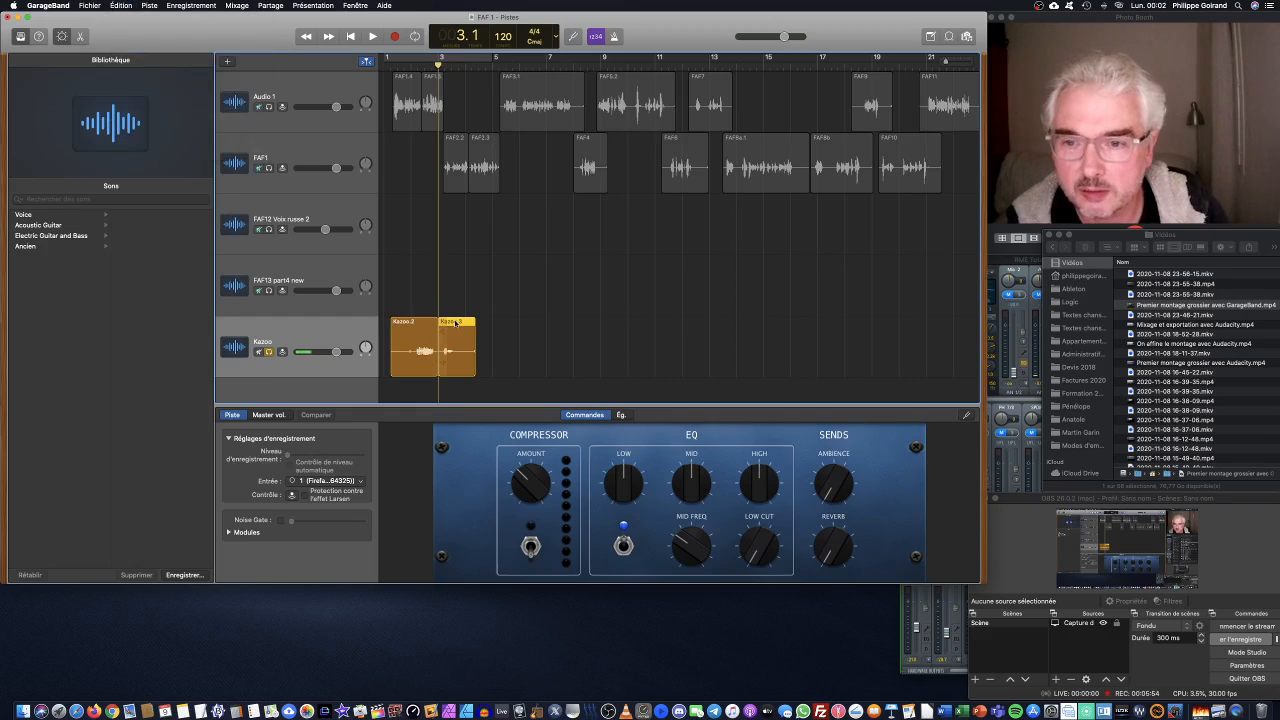
Step: Move the second Kazoo part to about bar 6 and trim the silence from both ends of the first Kazoo part
{"action": "left_click_drag", "start_coordinate": [455, 345], "coordinate": [544, 345]}
{"action": "left_click_drag", "start_coordinate": [393, 368], "coordinate": [411, 368]}
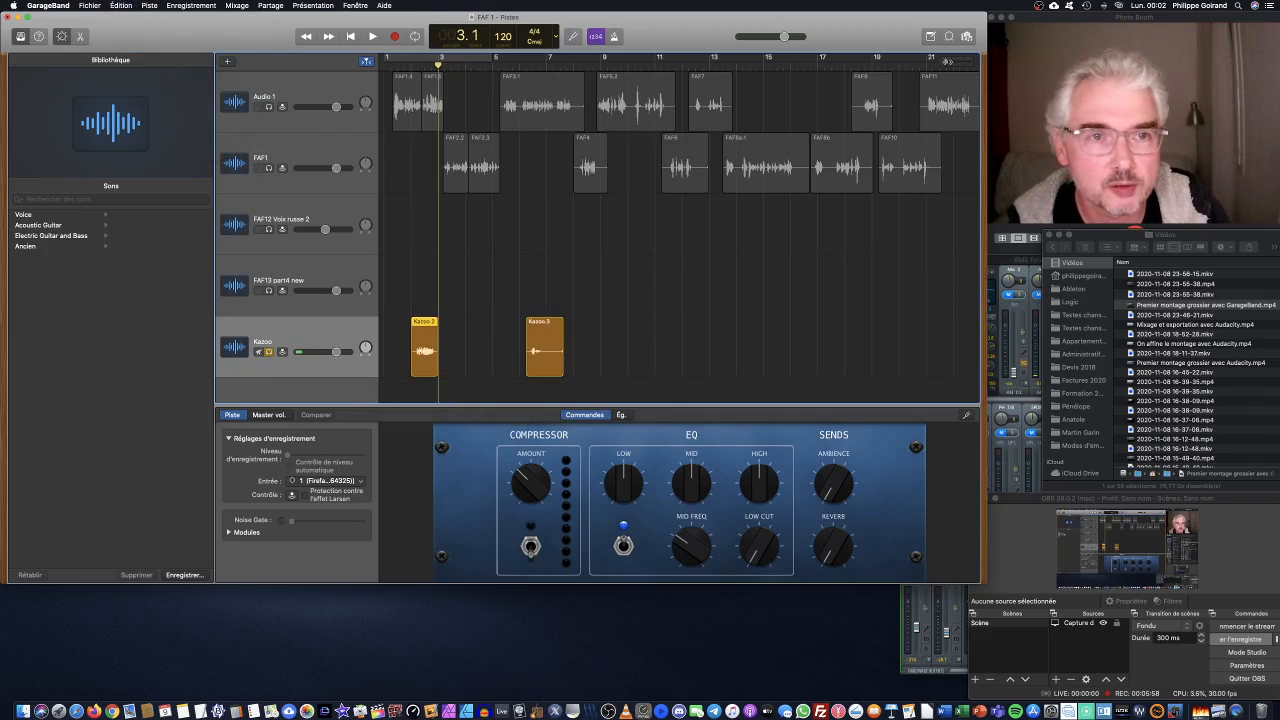
{"action": "left_click_drag", "start_coordinate": [947, 62], "coordinate": [953, 62]}
{"action": "scroll", "coordinate": [640, 214], "scroll_direction": "left", "scroll_amount": 6}
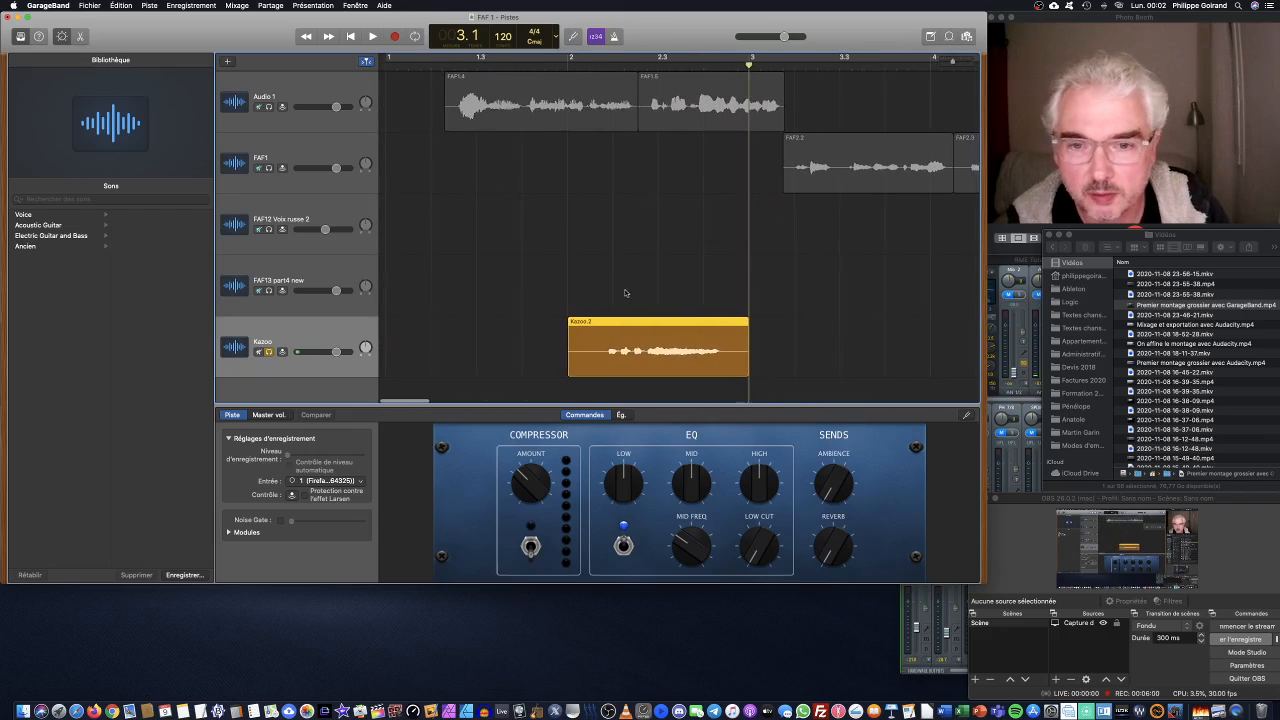
{"action": "scroll", "coordinate": [600, 330], "scroll_direction": "right", "scroll_amount": 1}
{"action": "left_click_drag", "start_coordinate": [567, 368], "coordinate": [605, 368]}
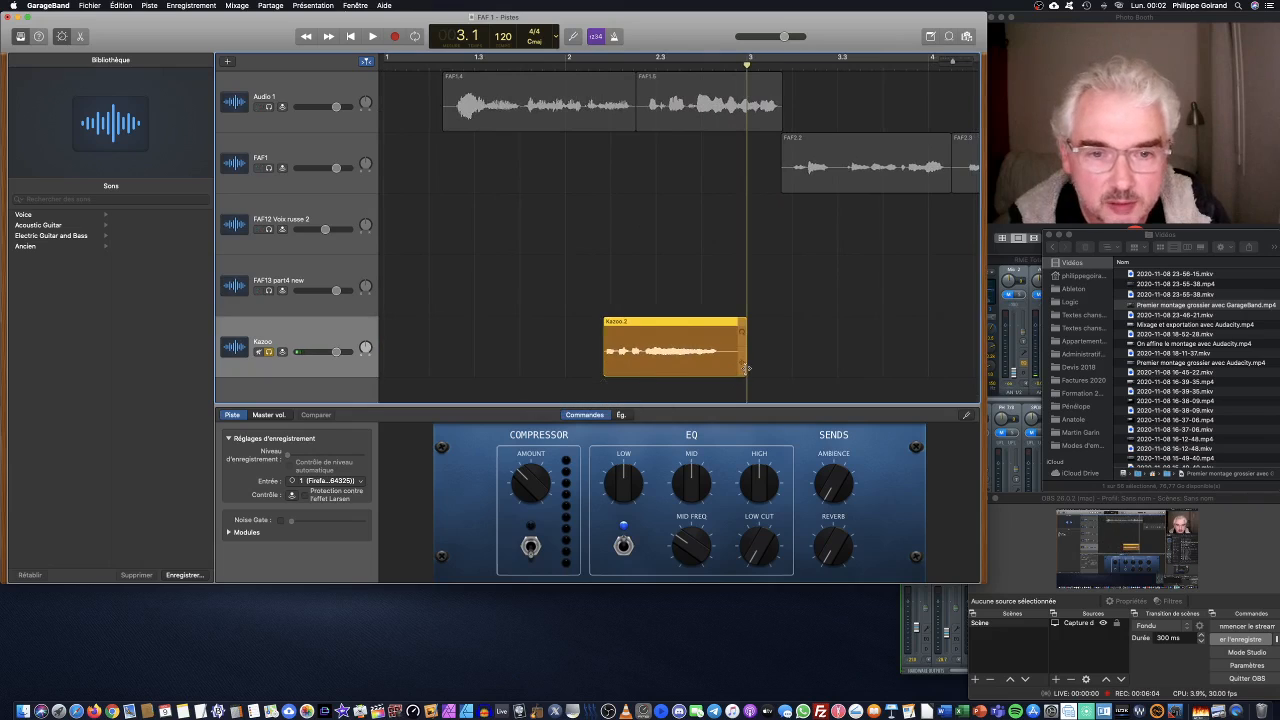
{"action": "left_click_drag", "start_coordinate": [745, 368], "coordinate": [719, 369]}
Step: Trim the silent start and end of the second Kazoo part, and play it from just before its start
{"action": "scroll", "coordinate": [766, 345], "scroll_direction": "right", "scroll_amount": 10}
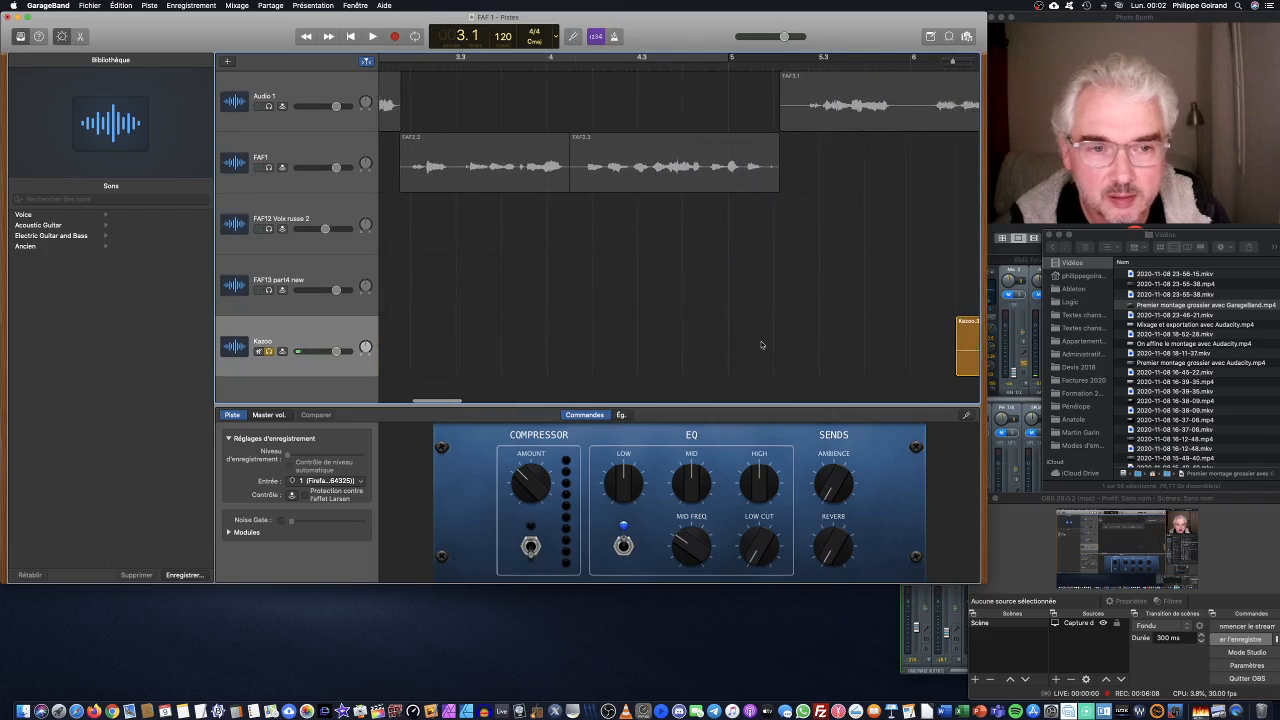
{"action": "scroll", "coordinate": [761, 345], "scroll_direction": "right", "scroll_amount": 6}
{"action": "left_click_drag", "start_coordinate": [713, 369], "coordinate": [740, 369]}
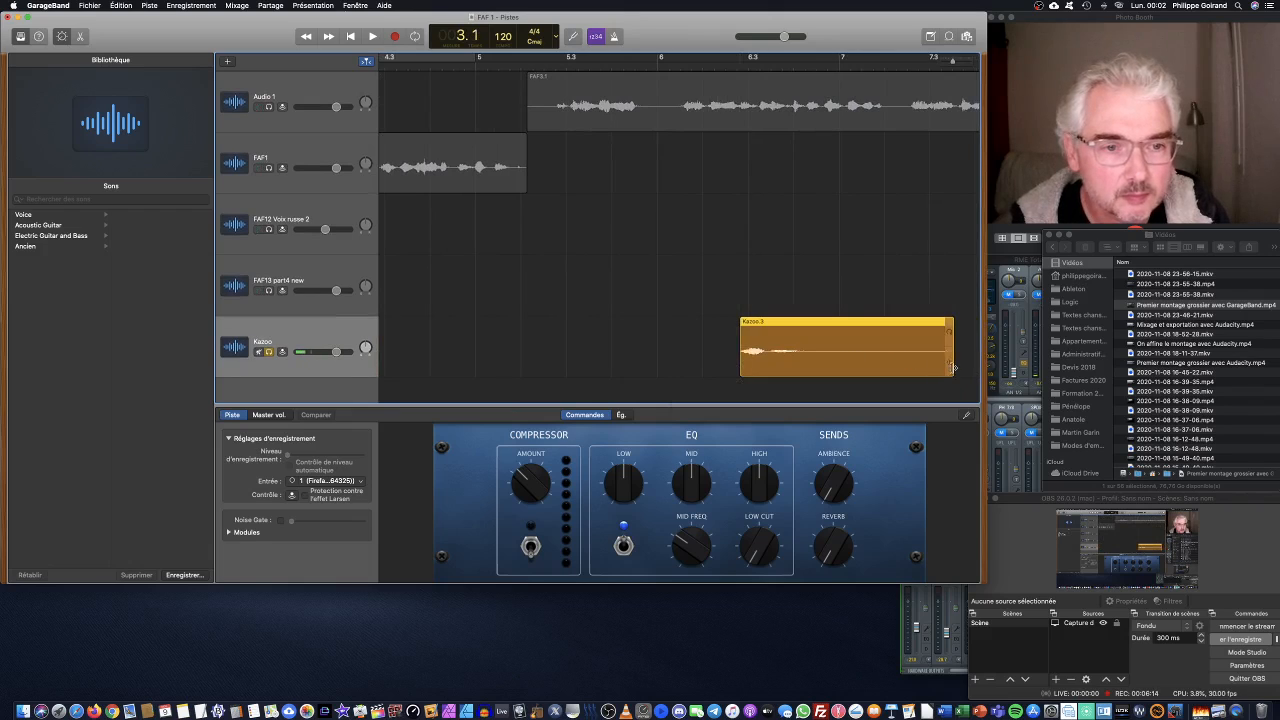
{"action": "left_click_drag", "start_coordinate": [950, 368], "coordinate": [796, 369]}
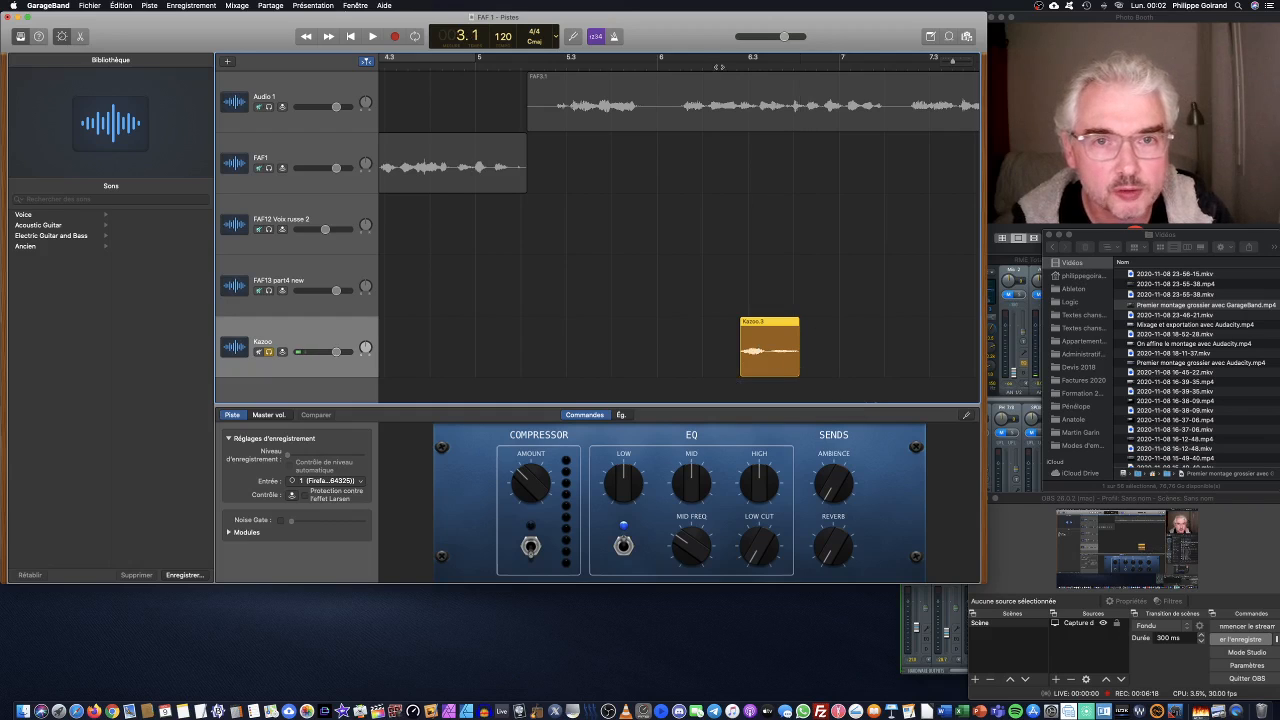
{"action": "left_click", "coordinate": [717, 62]}
{"action": "key", "text": "space"}
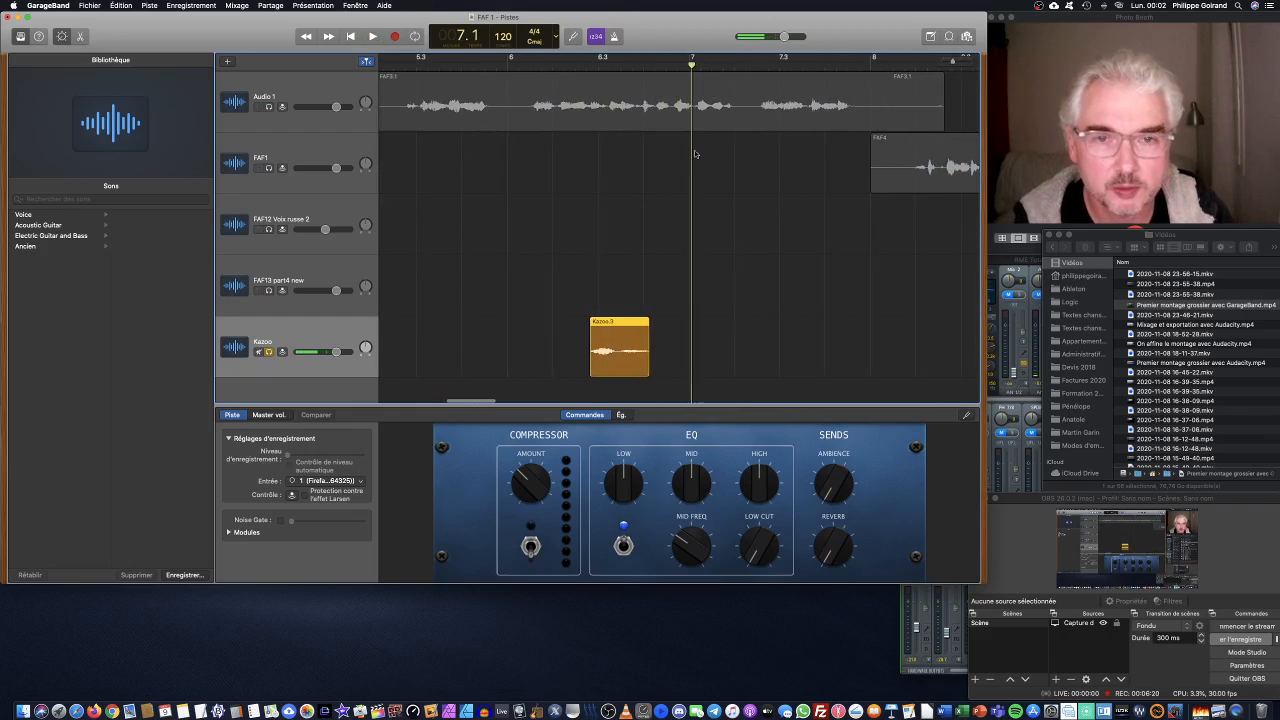
Step: Play the passage around bar 10 with the Kazoo track soloed, and turn the track's solo off
{"action": "left_click_drag", "start_coordinate": [952, 62], "coordinate": [943, 62]}
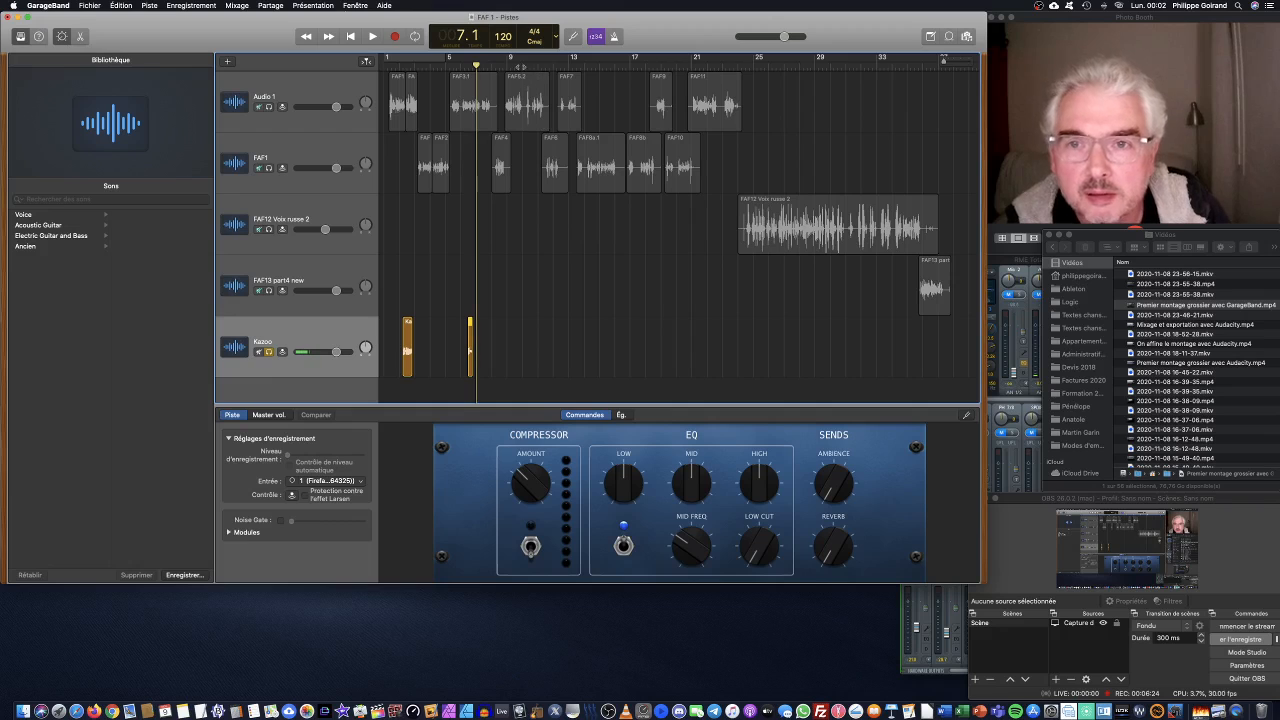
{"action": "left_click", "coordinate": [519, 66]}
{"action": "key", "text": "space"}
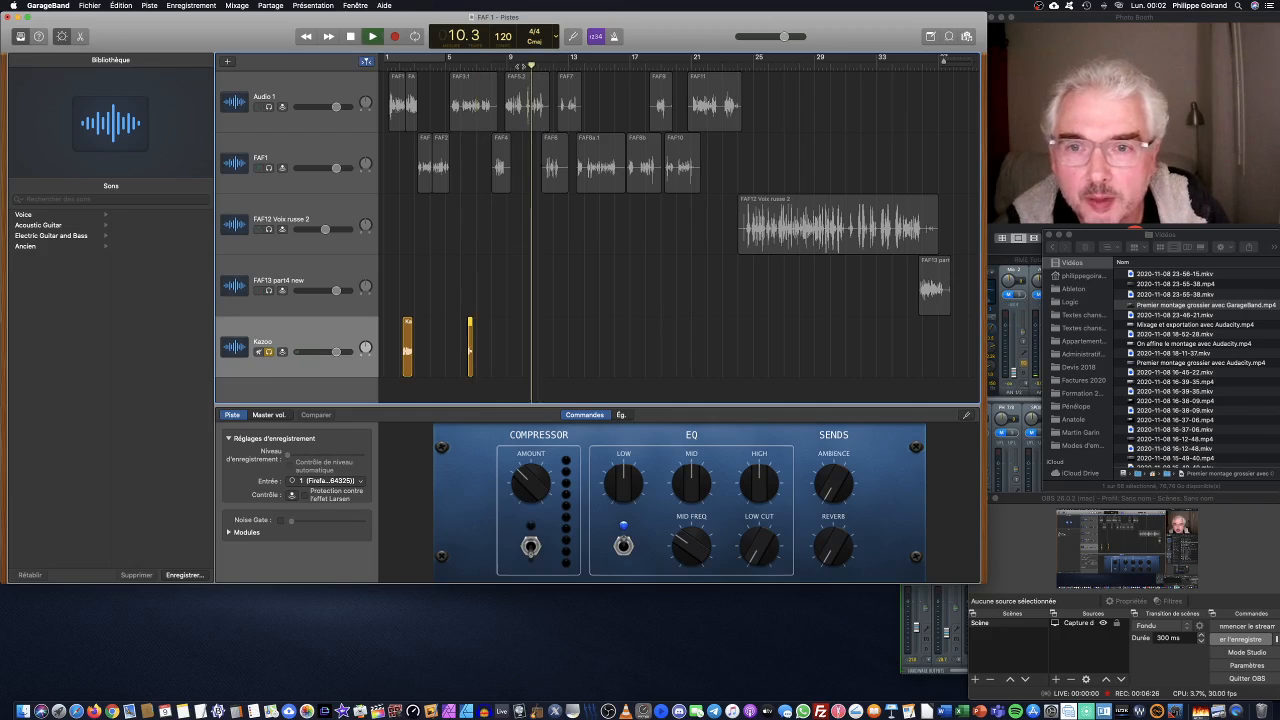
{"action": "key", "text": "space"}
{"action": "left_click", "coordinate": [269, 353]}
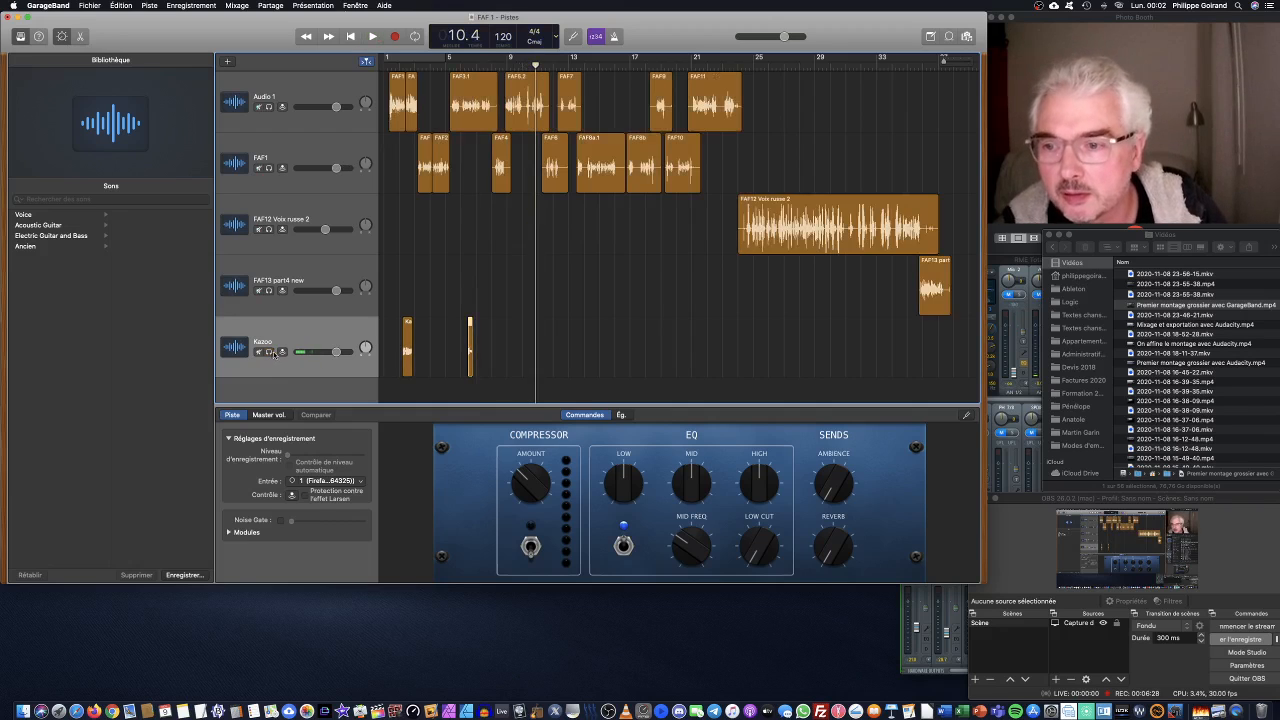
Step: Play the voice passages from 10.4 and from 8.1 with all tracks audible to check the pauses between regions
{"action": "key", "text": "space"}
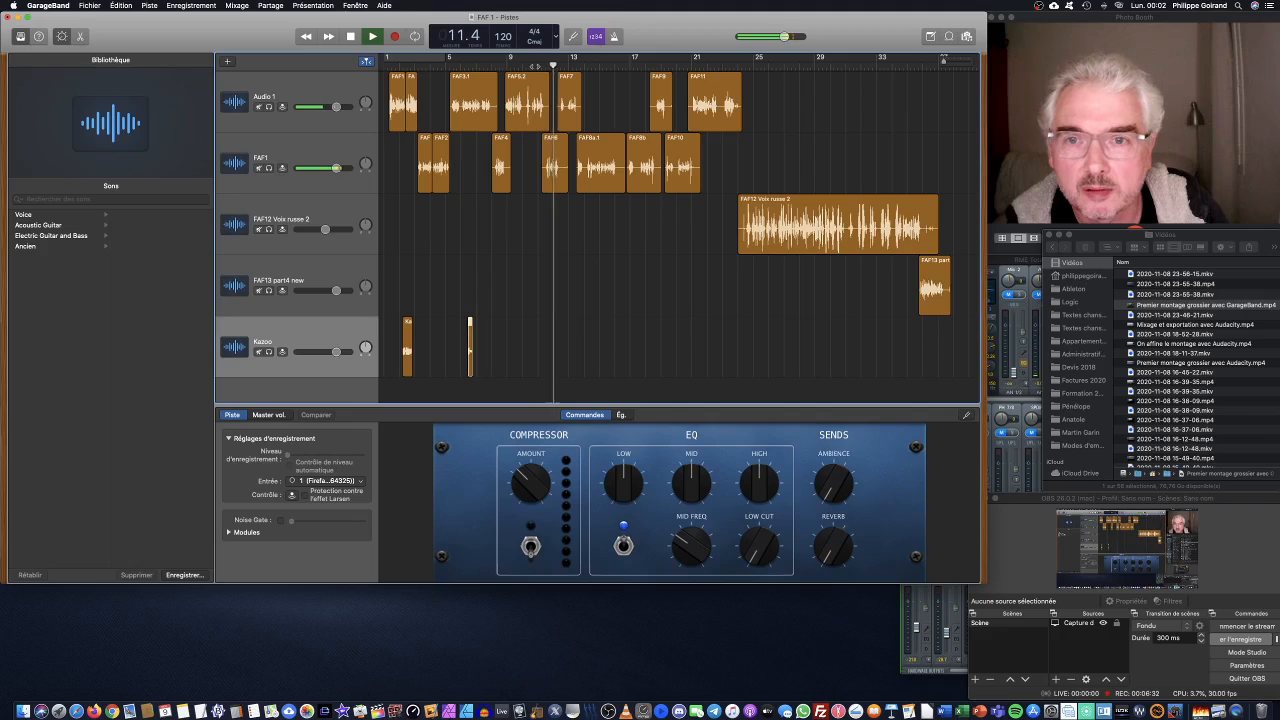
{"action": "key", "text": "space"}
{"action": "left_click", "coordinate": [493, 66]}
{"action": "key", "text": "space"}
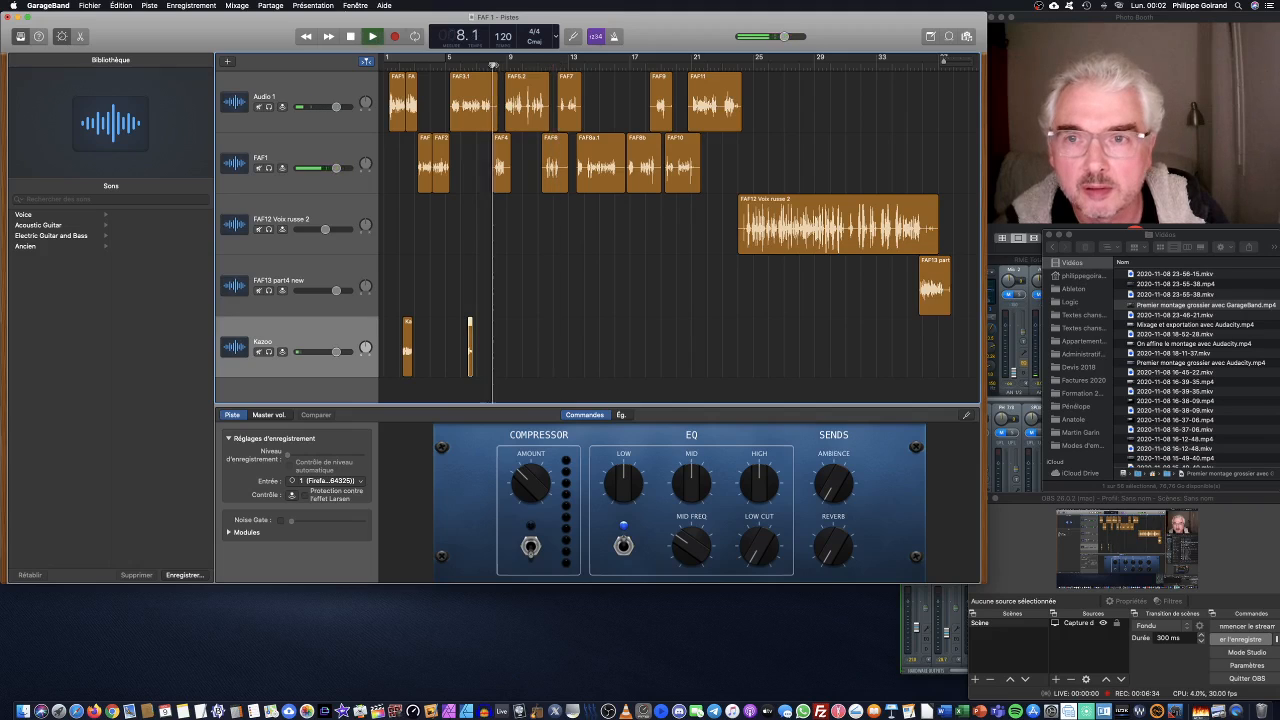
{"action": "key", "text": "space"}
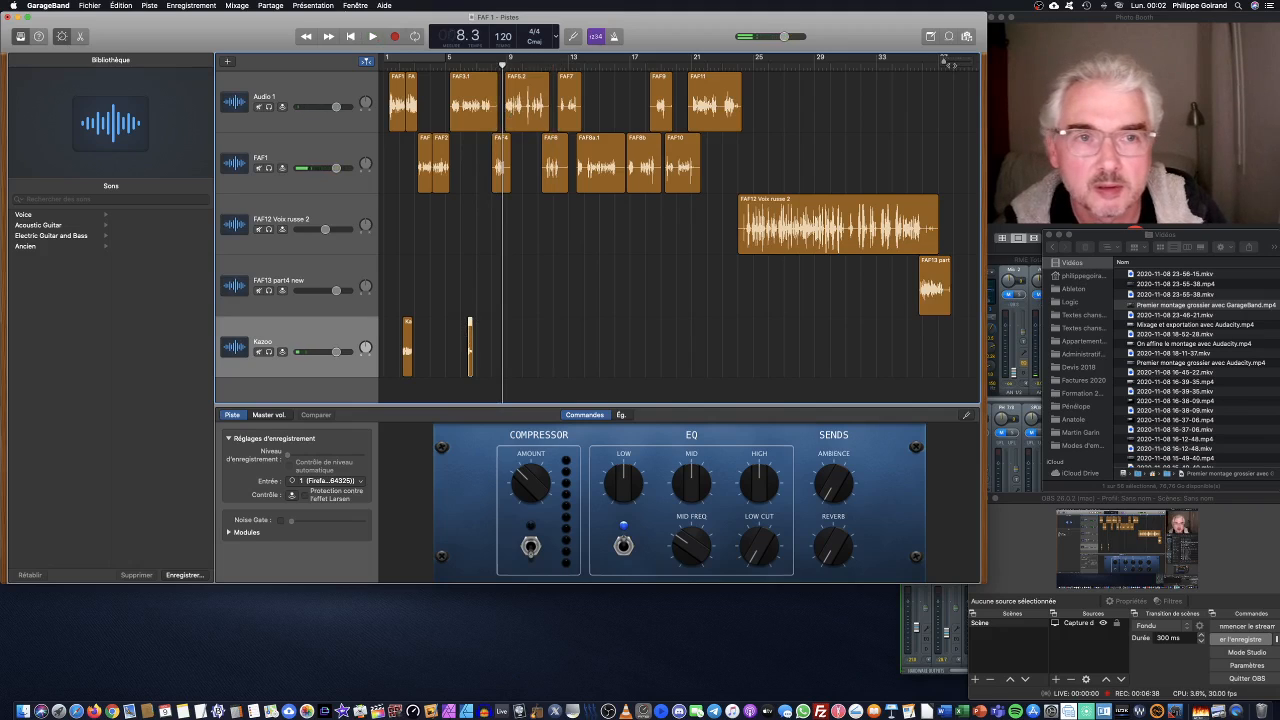
{"action": "key", "text": "super+Right"}
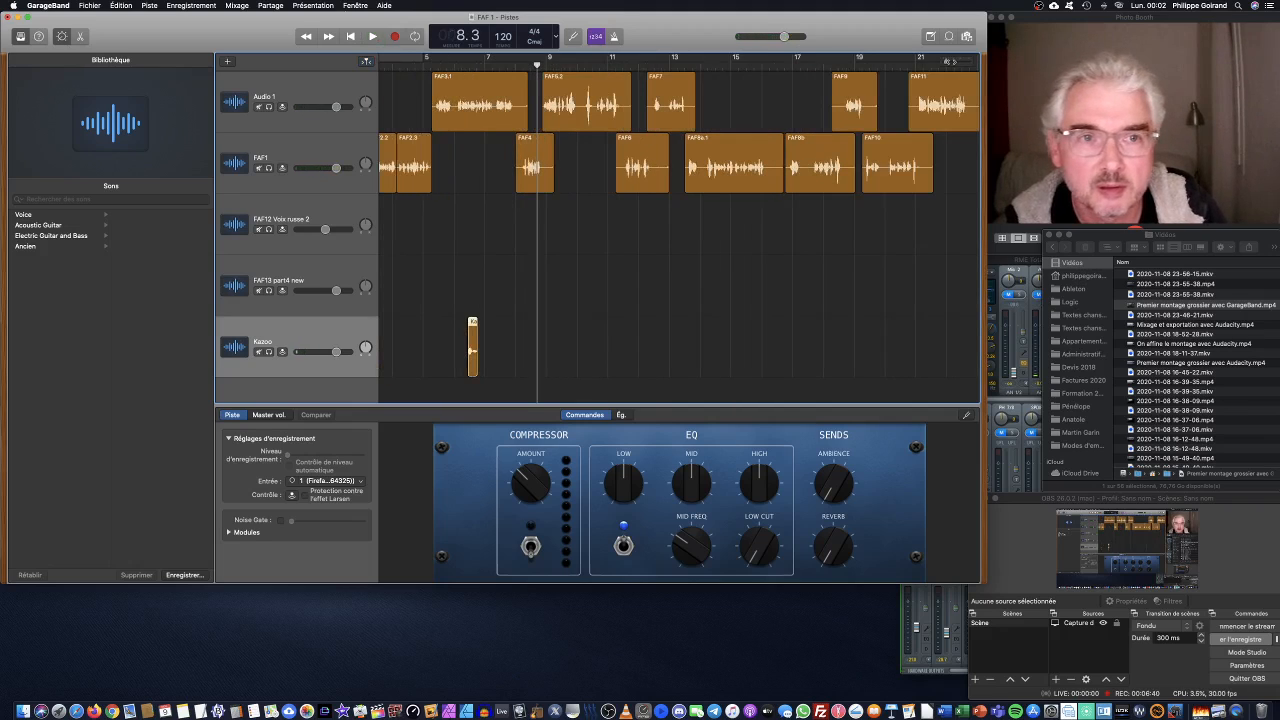
Step: Move the first Kazoo region to about bar 8, at the start of FAF4, and play the passage from about bar 6
{"action": "key", "text": "super+Right"}
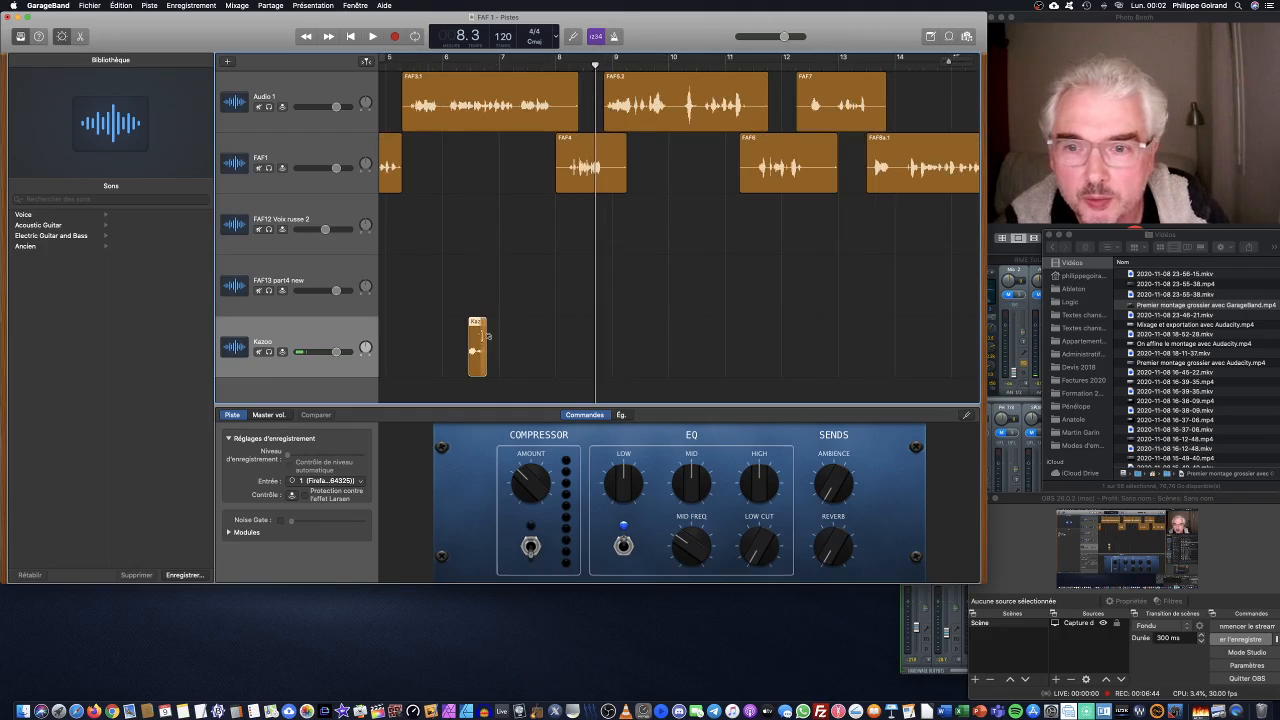
{"action": "left_click_drag", "start_coordinate": [477, 325], "coordinate": [561, 322]}
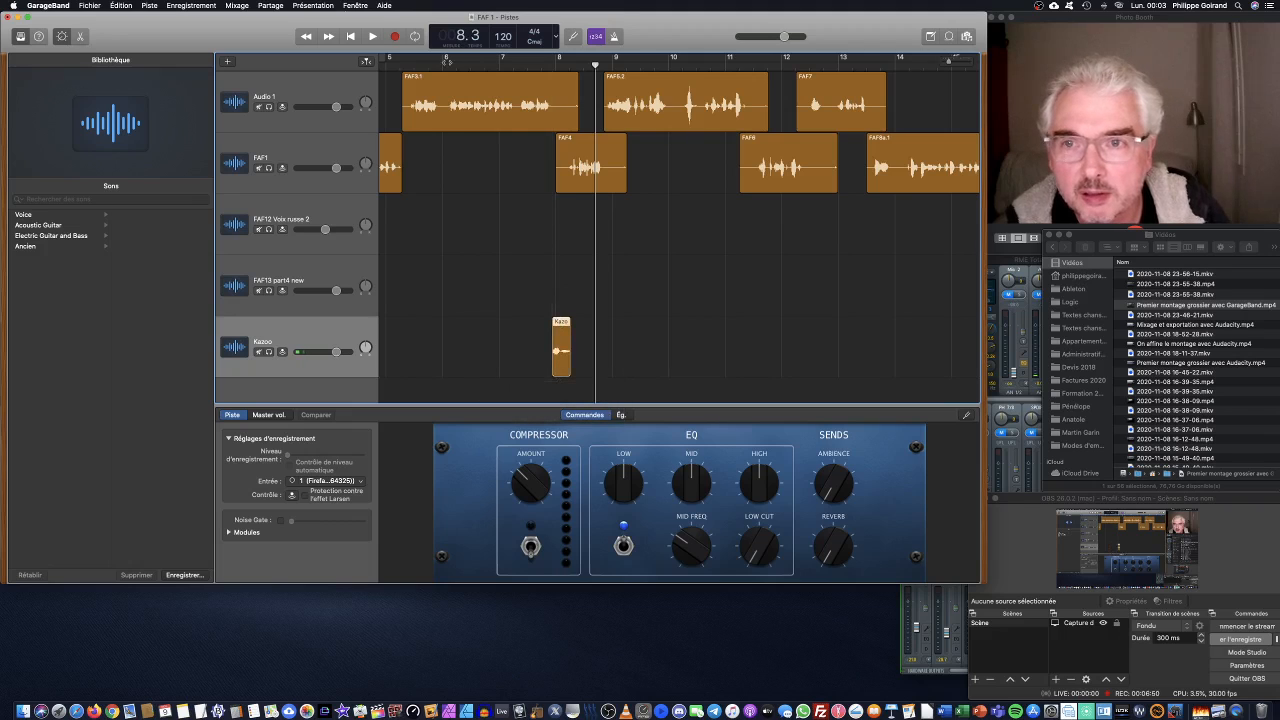
{"action": "left_click", "coordinate": [446, 61]}
{"action": "key", "text": "space"}
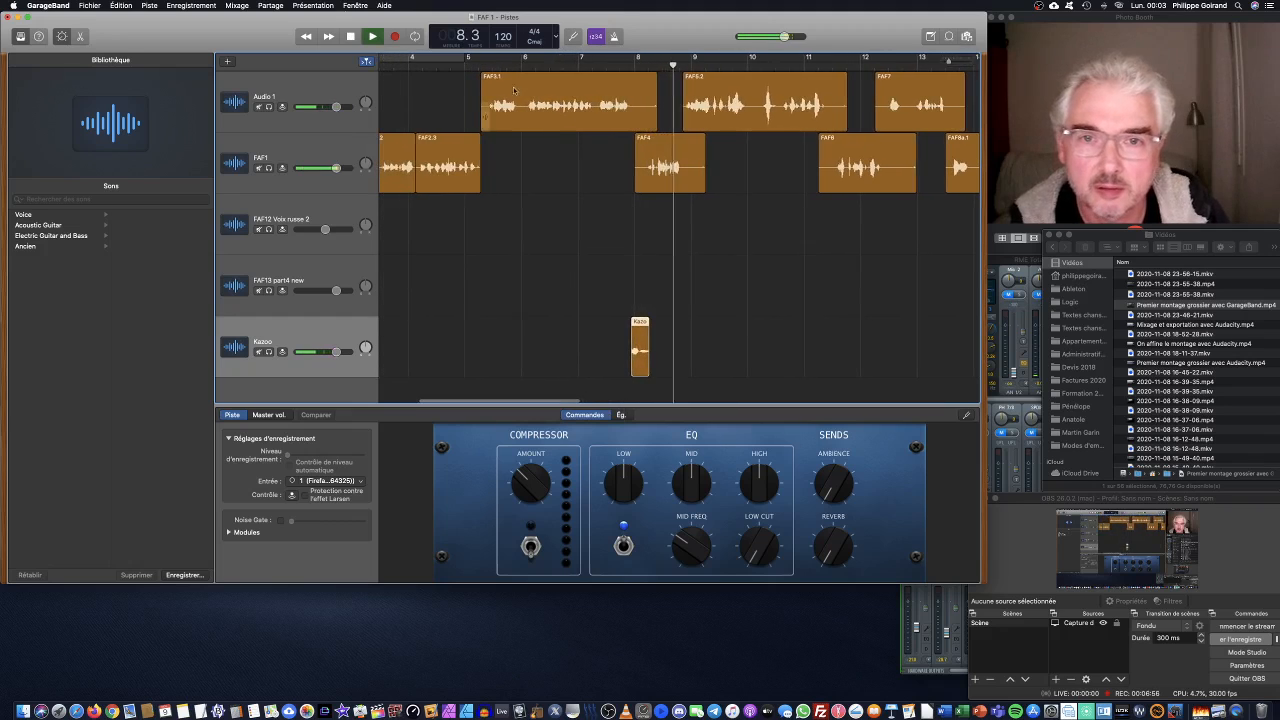
{"action": "key", "text": "space"}
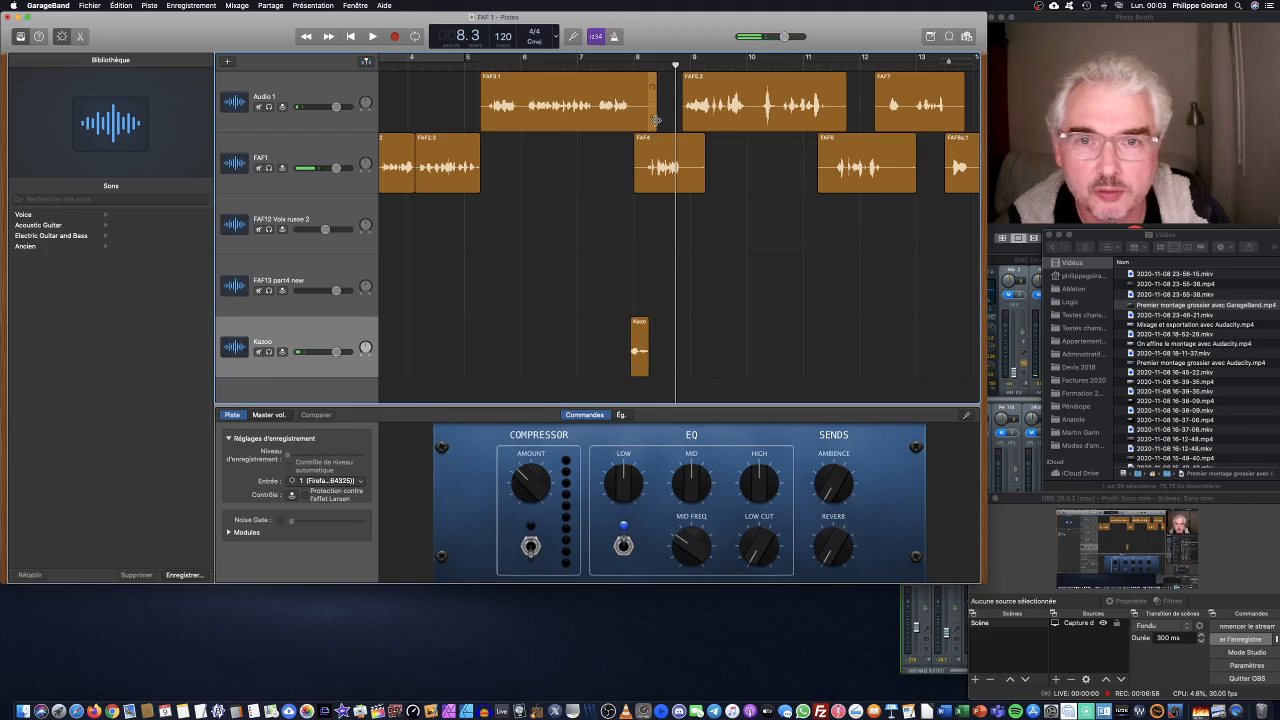
Step: Trim the silent end of region FAF3.1 back to about bar 8 and slightly trim its start
{"action": "left_click_drag", "start_coordinate": [657, 122], "coordinate": [632, 122]}
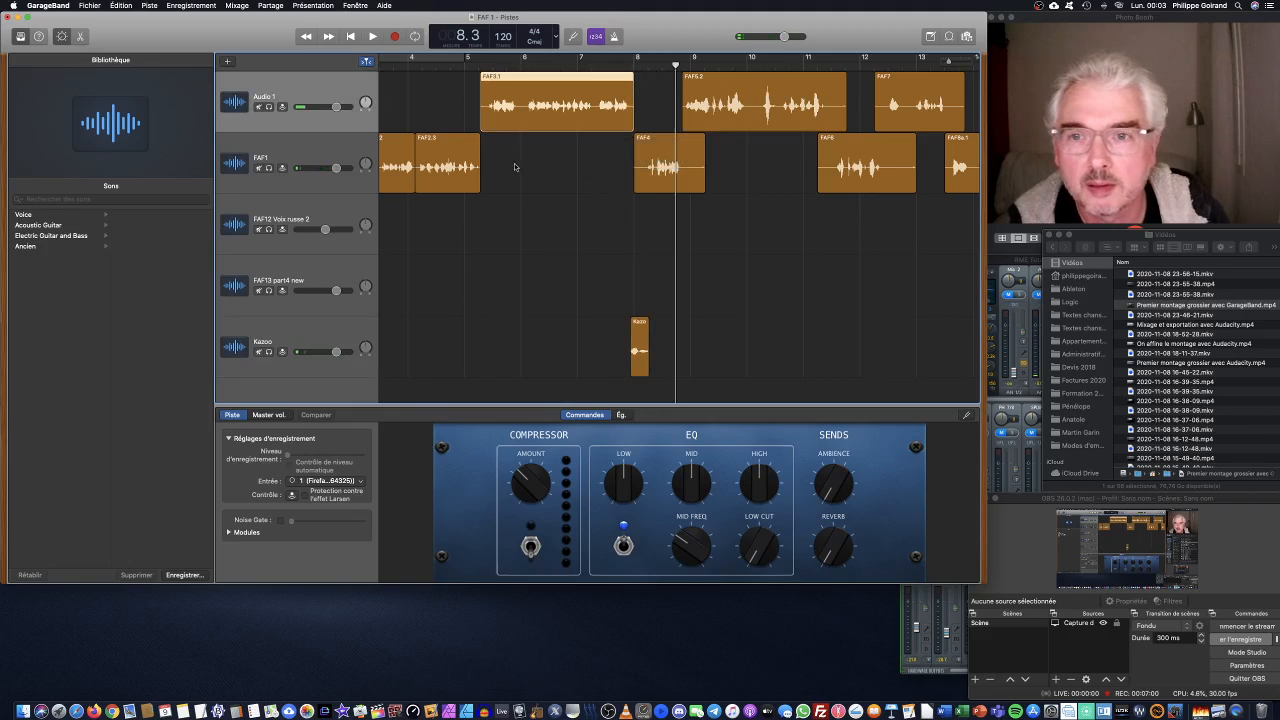
{"action": "left_click_drag", "start_coordinate": [482, 118], "coordinate": [483, 118]}
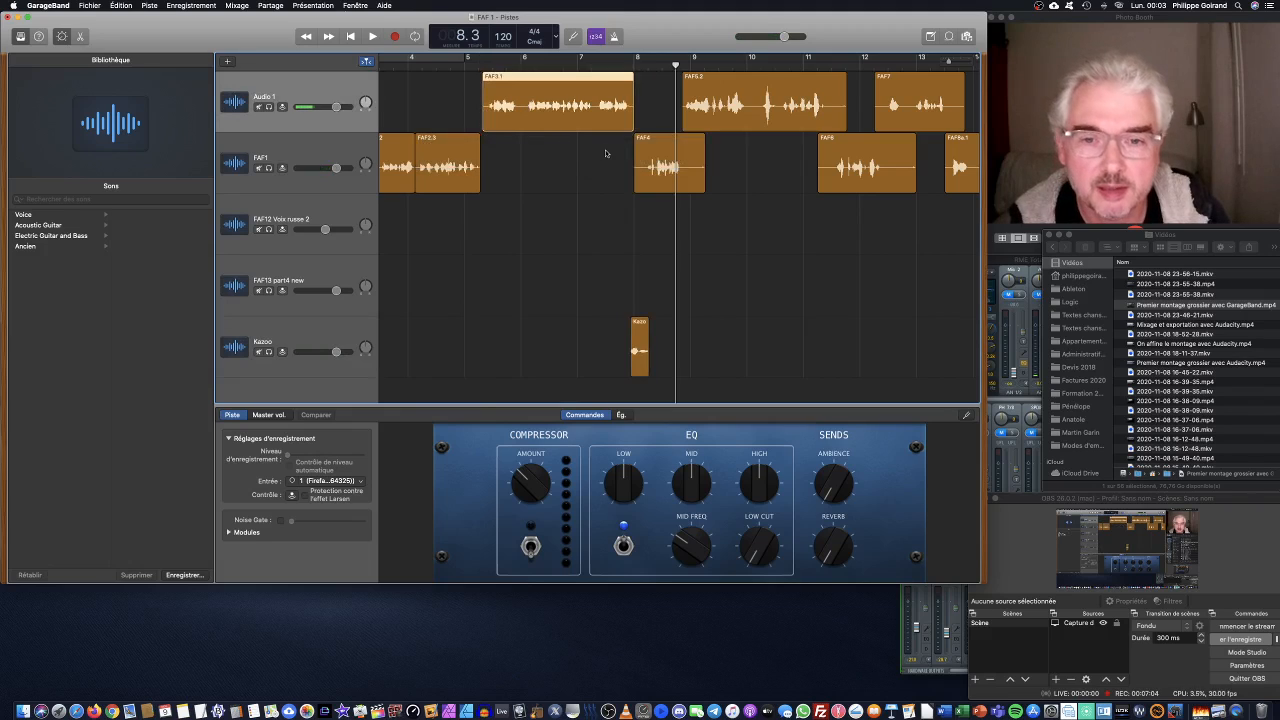